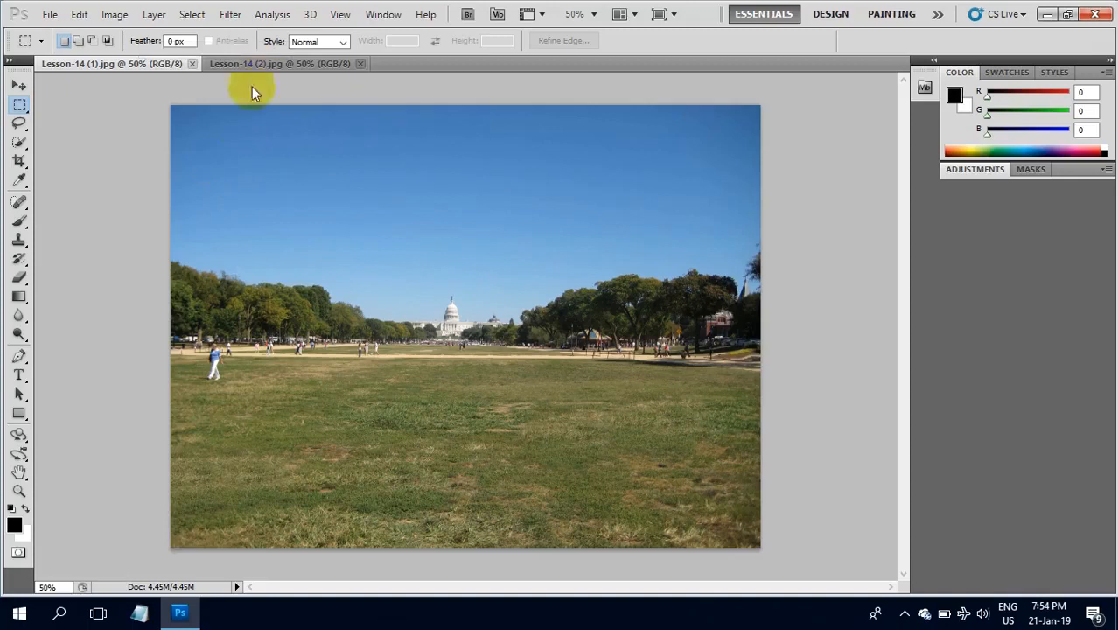
Match the colours of Lesson-14 (2).jpg to the source image Lesson-14 (1).jpg with Match Color.
click(260, 64)
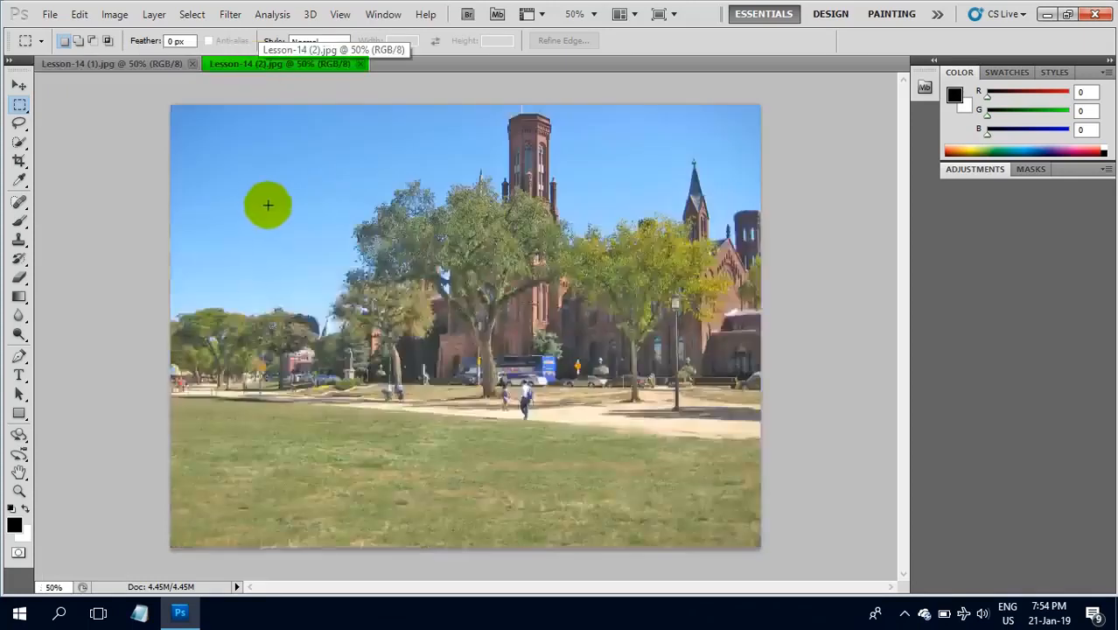
click(117, 16)
mouse_move(136, 55)
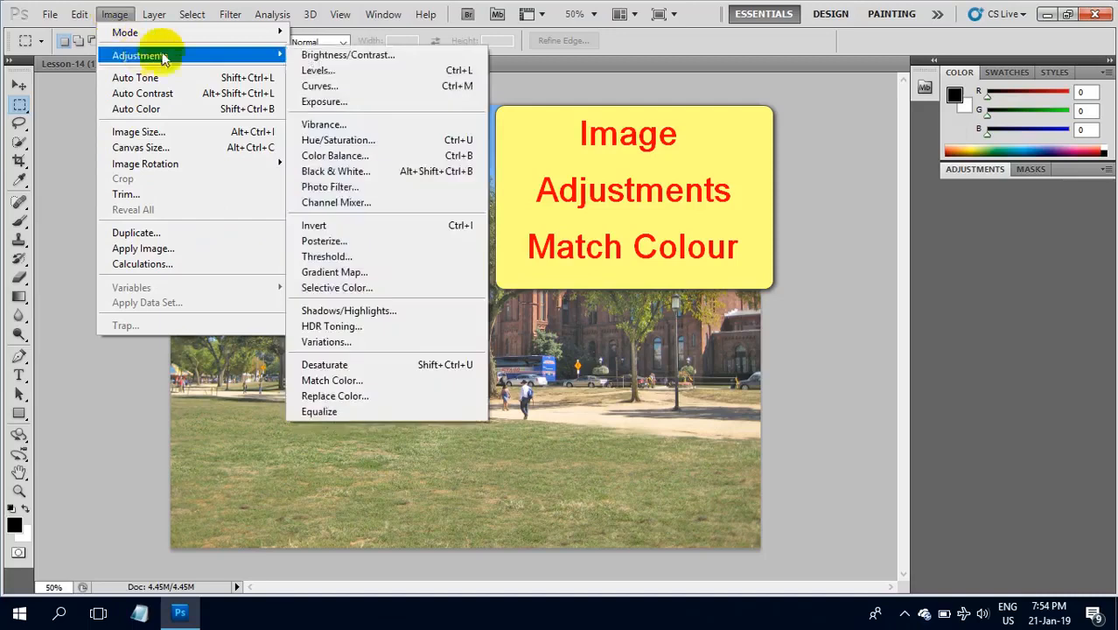
click(342, 383)
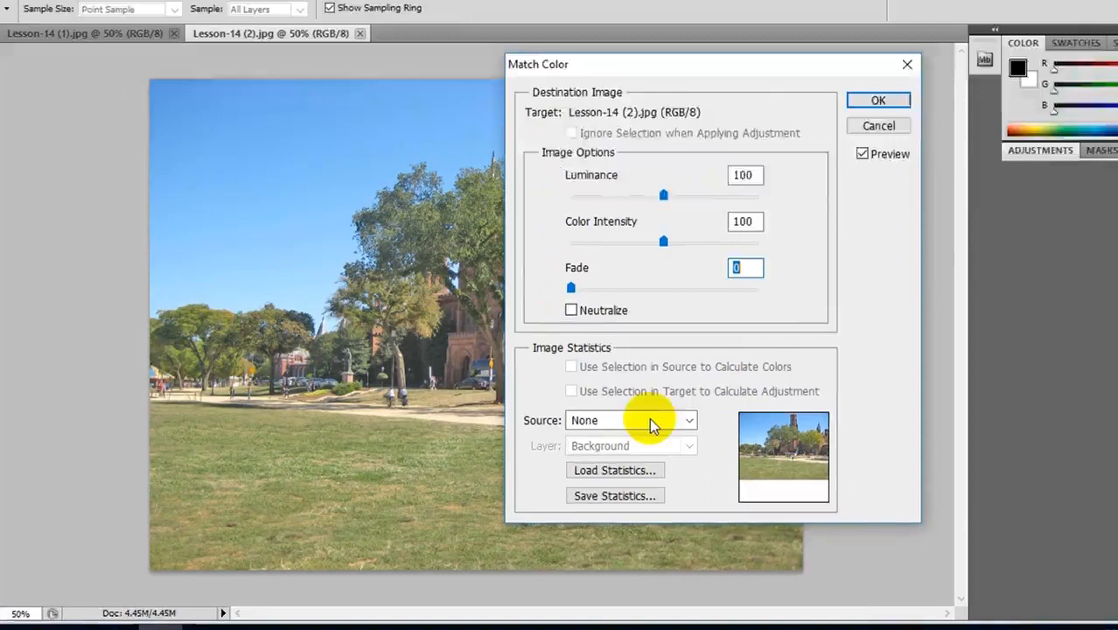
click(630, 414)
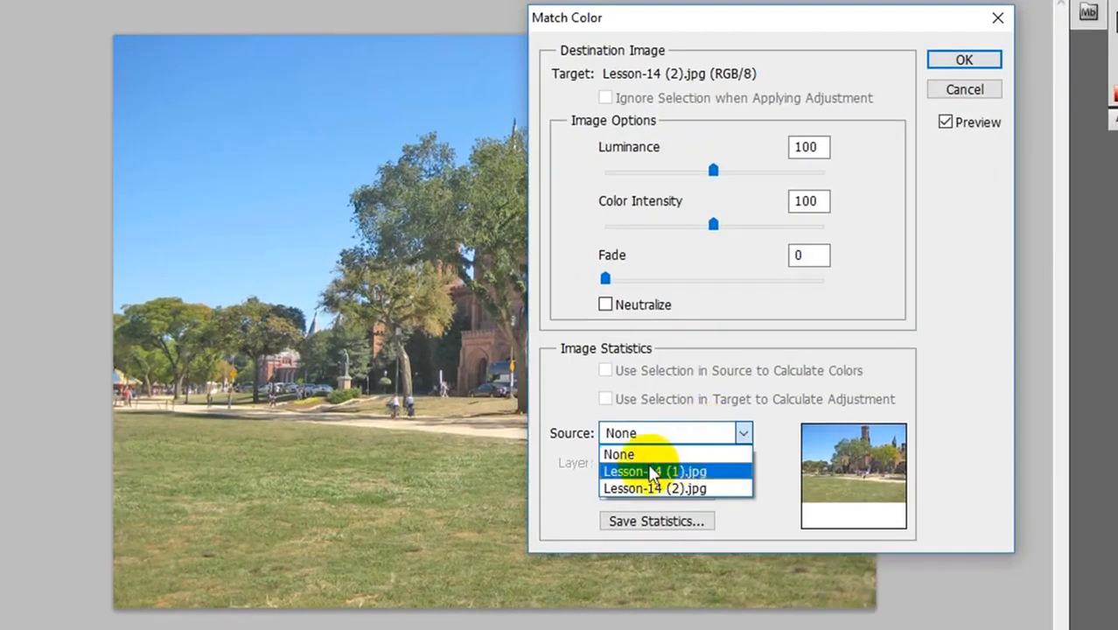
click(652, 473)
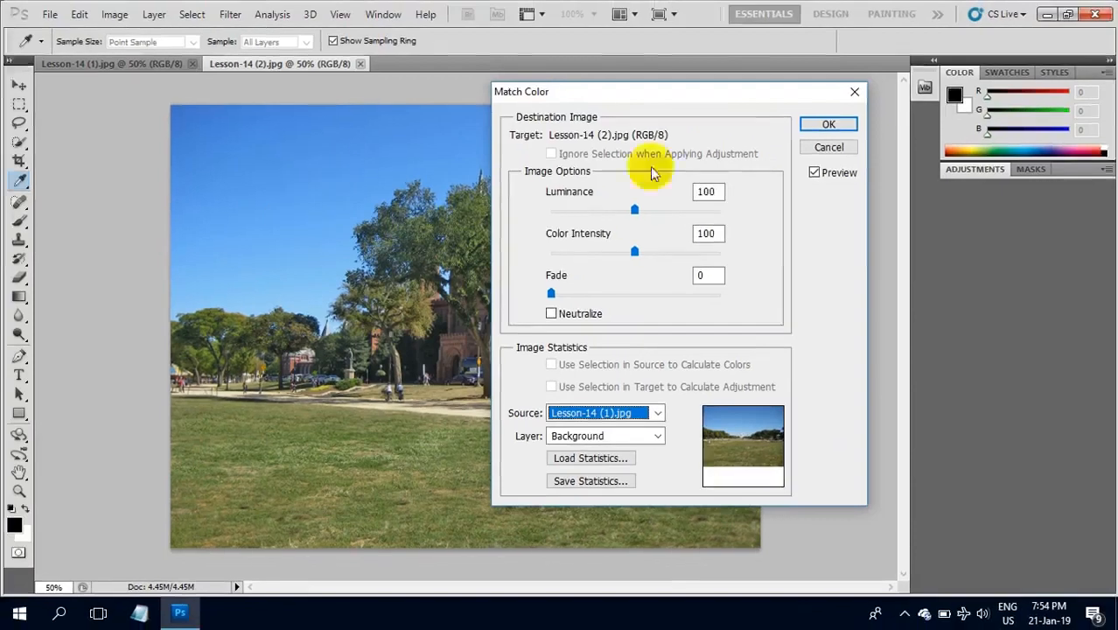
click(827, 124)
key(m)
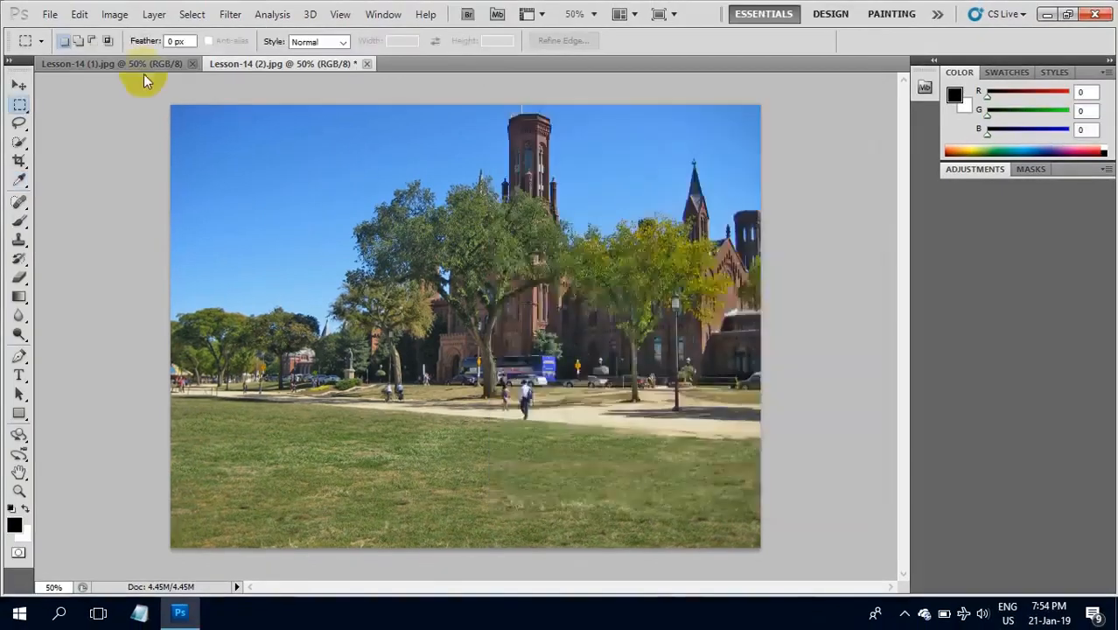
Compare Lesson-14 (1).jpg with the colour-matched Lesson-14 (2).jpg, and close Lesson-14 (2).jpg without saving its changes.
click(143, 66)
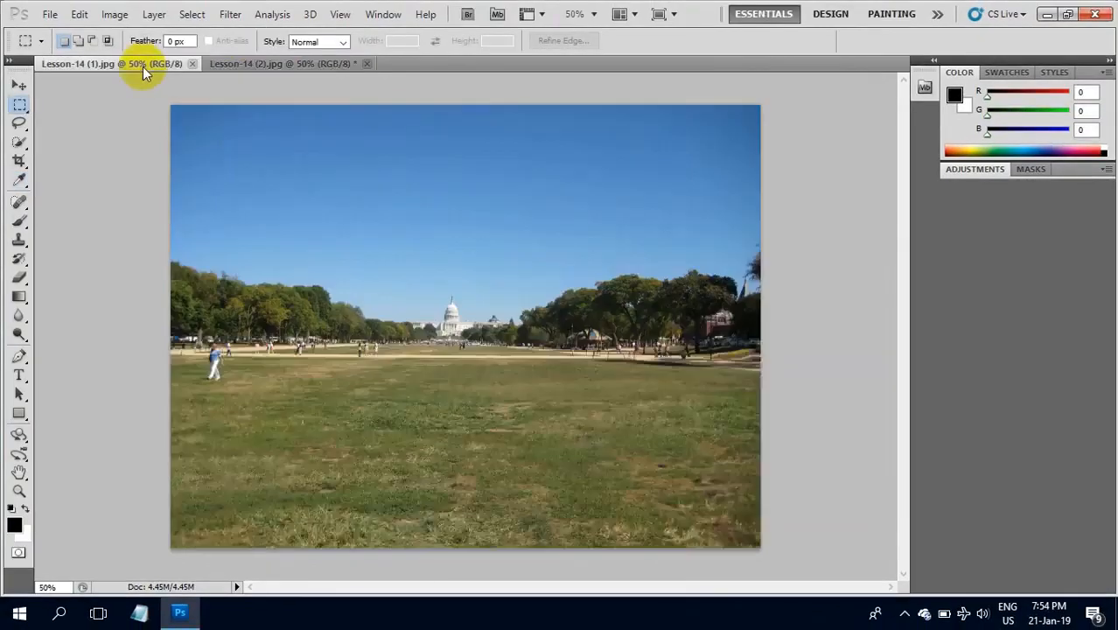
click(243, 63)
click(254, 150)
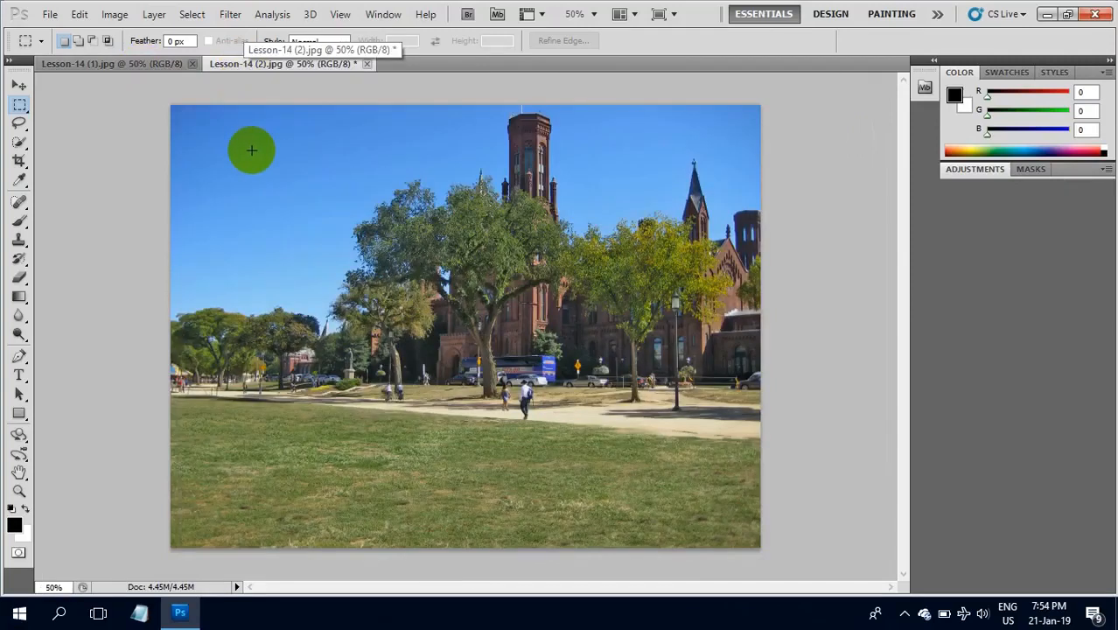
click(366, 66)
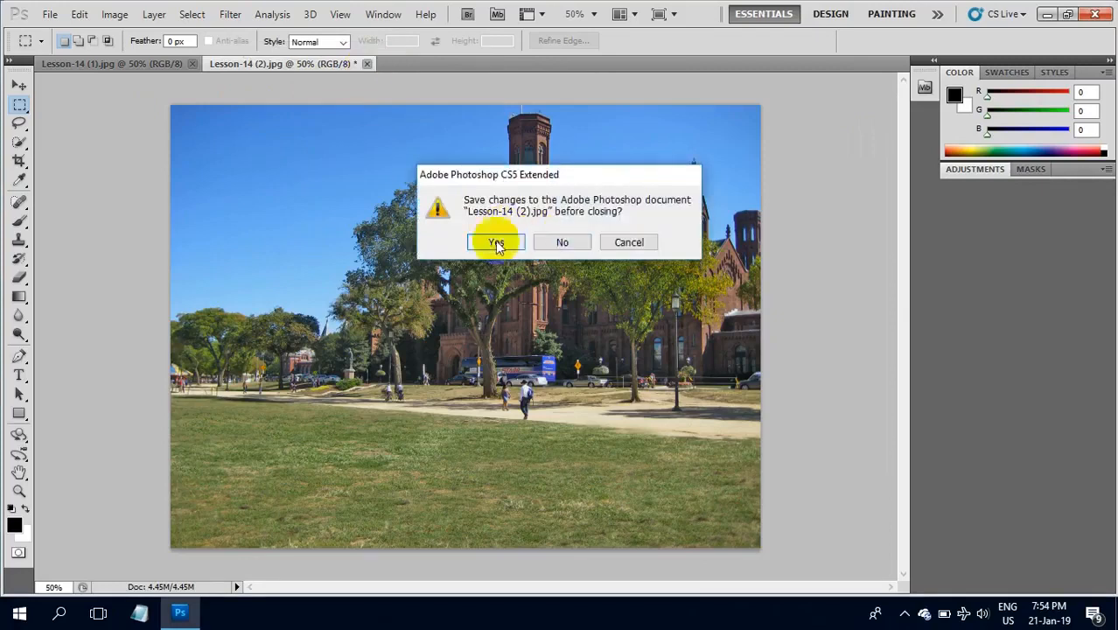
click(558, 242)
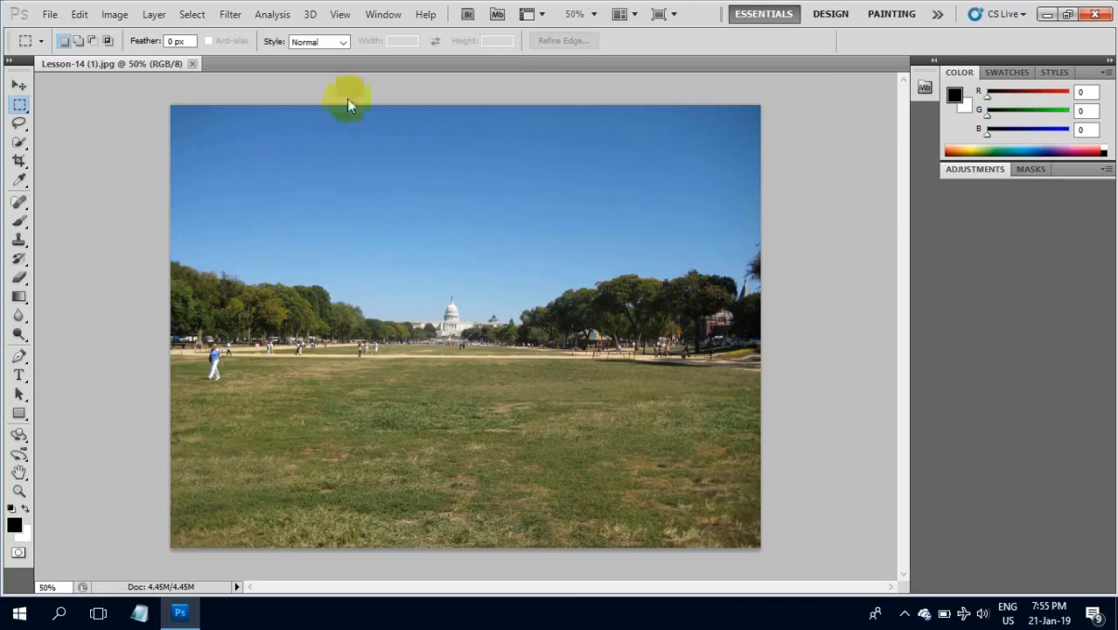
Show the Actions list and create a new action set named WTYT.
click(385, 16)
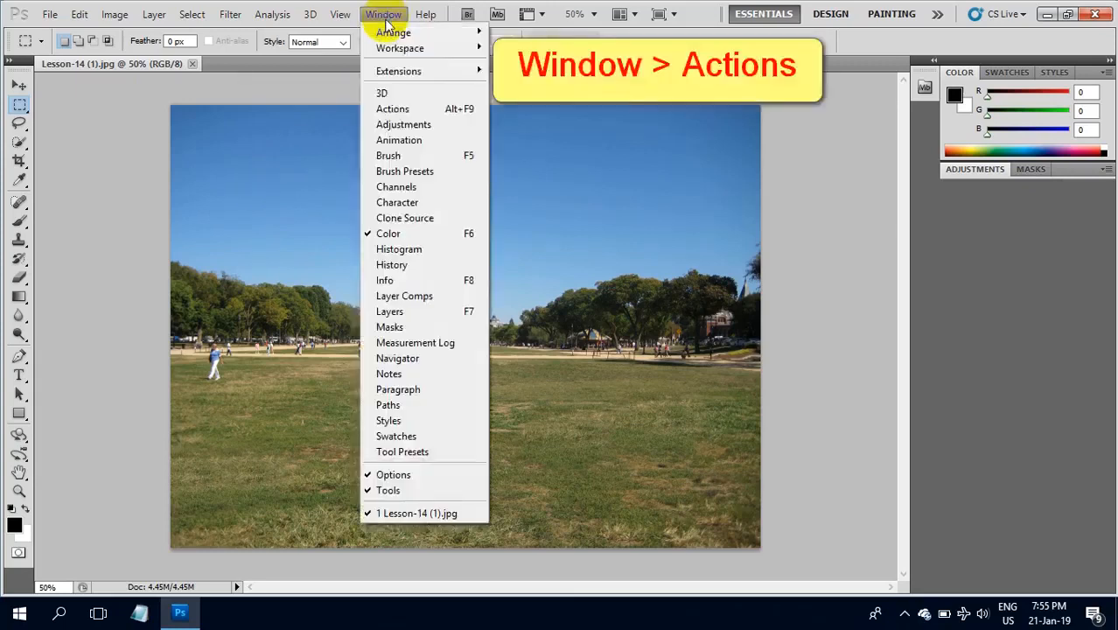
click(420, 110)
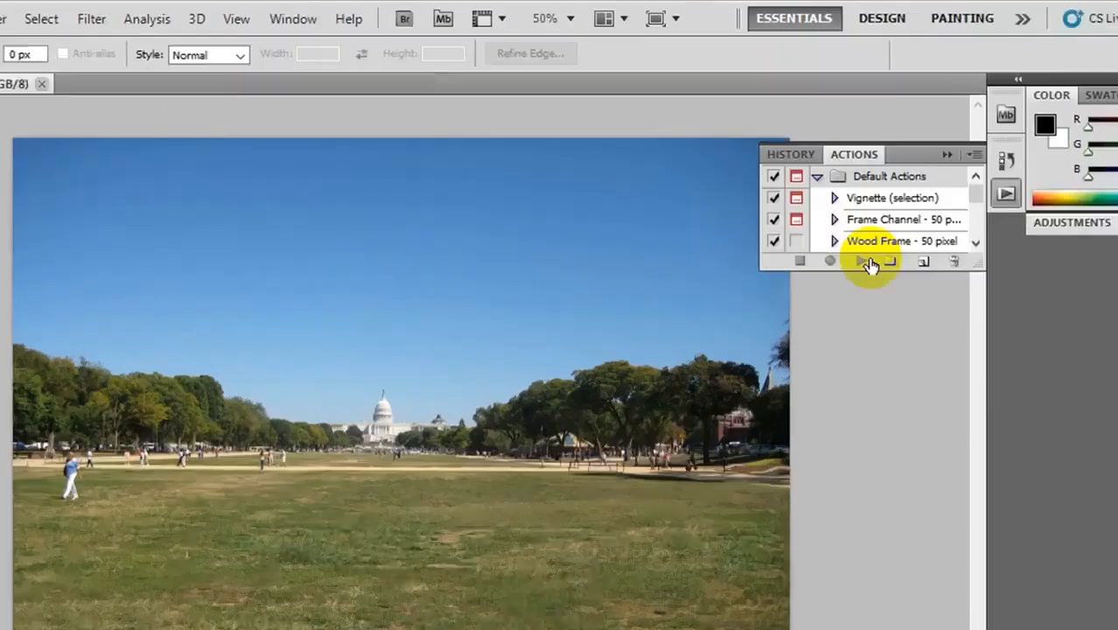
click(892, 261)
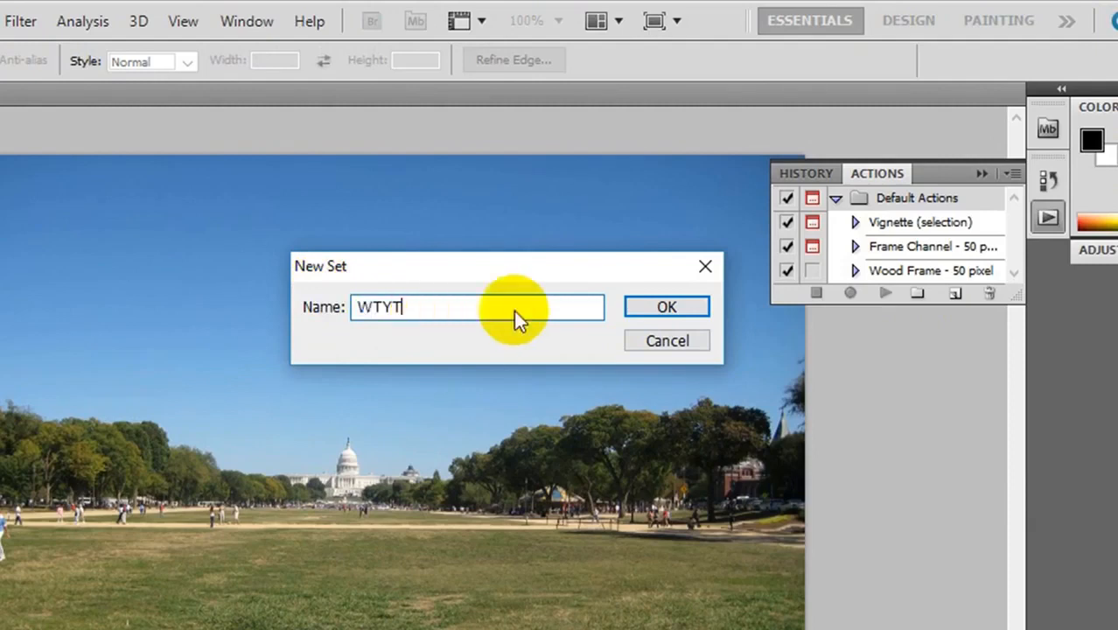
click(661, 307)
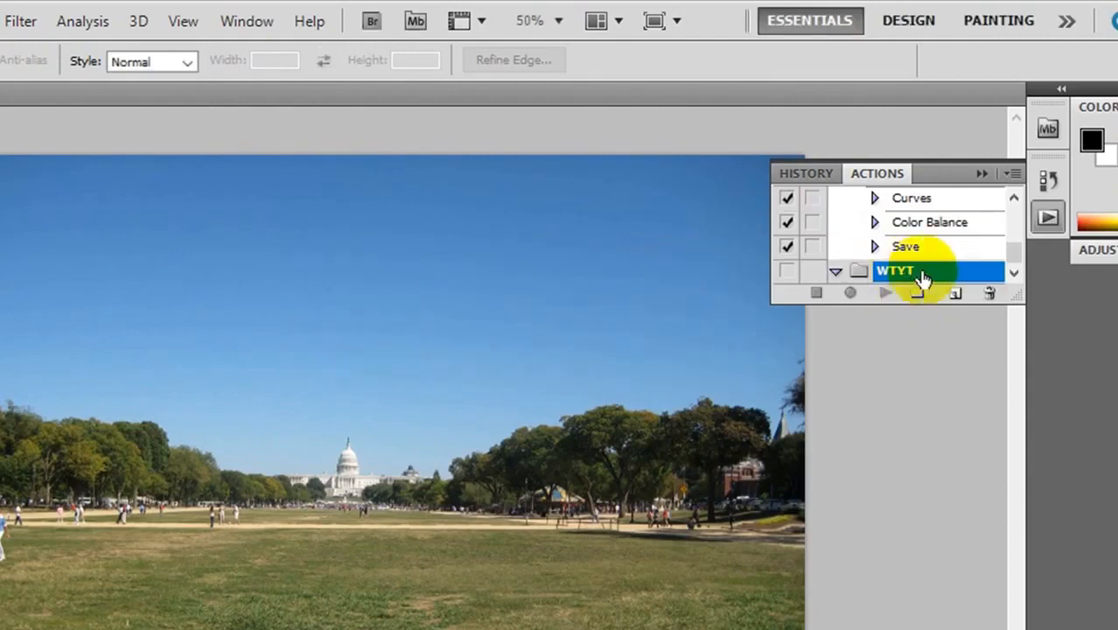
Create an action named 0011 in the WTYT set and start recording it.
click(957, 294)
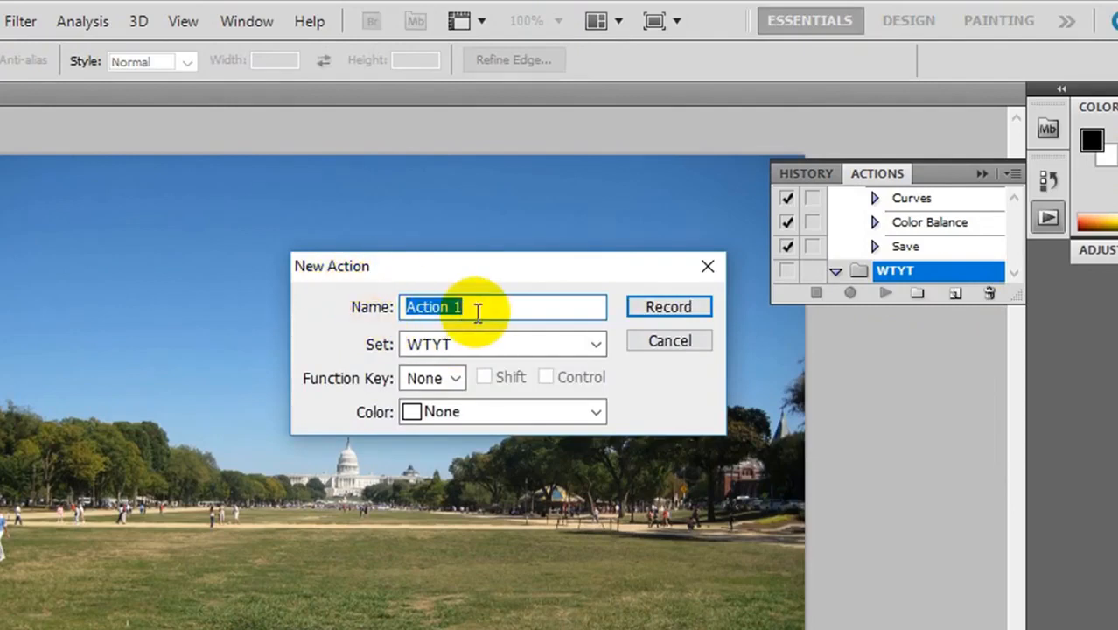
text(0011)
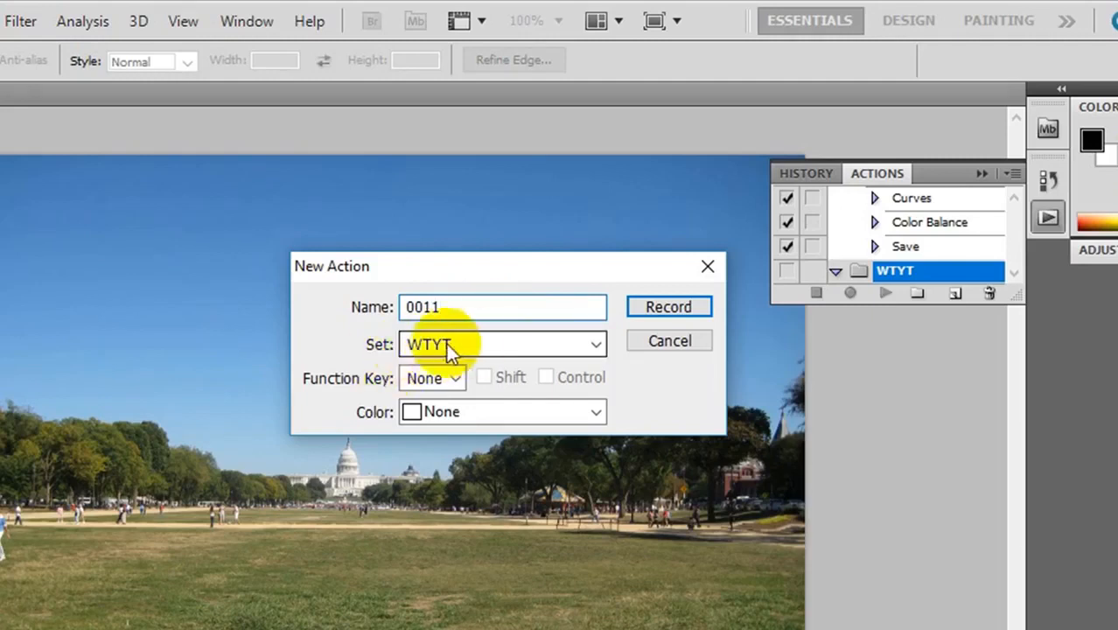
click(657, 310)
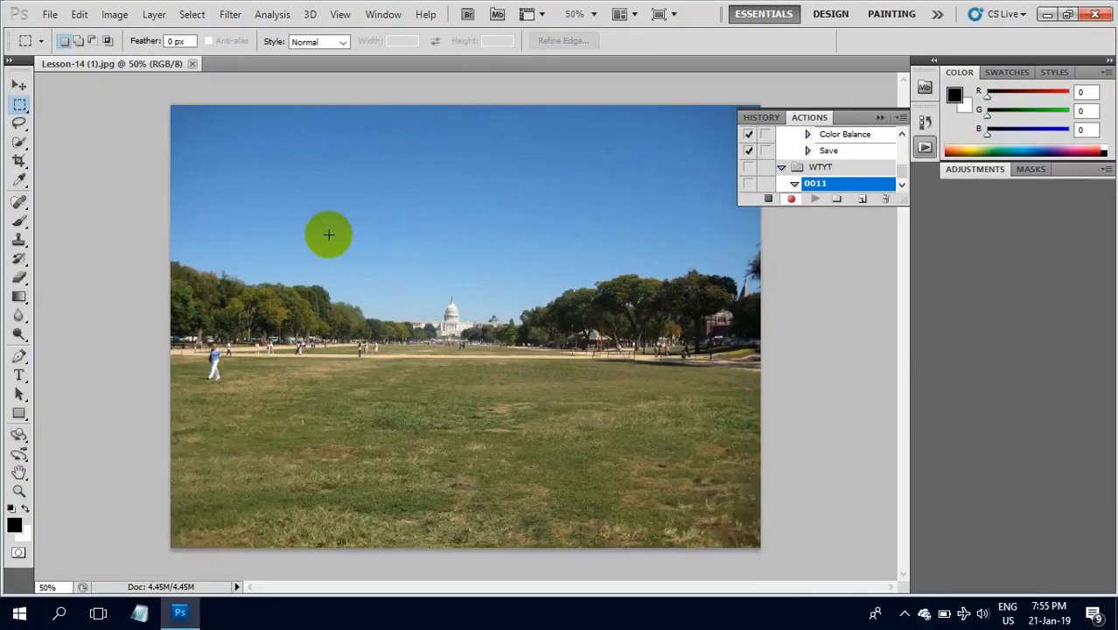
Darken the photo with a Curves adjustment, moving the RGB black point to input 52 and output 0.
key(ctrl+m)
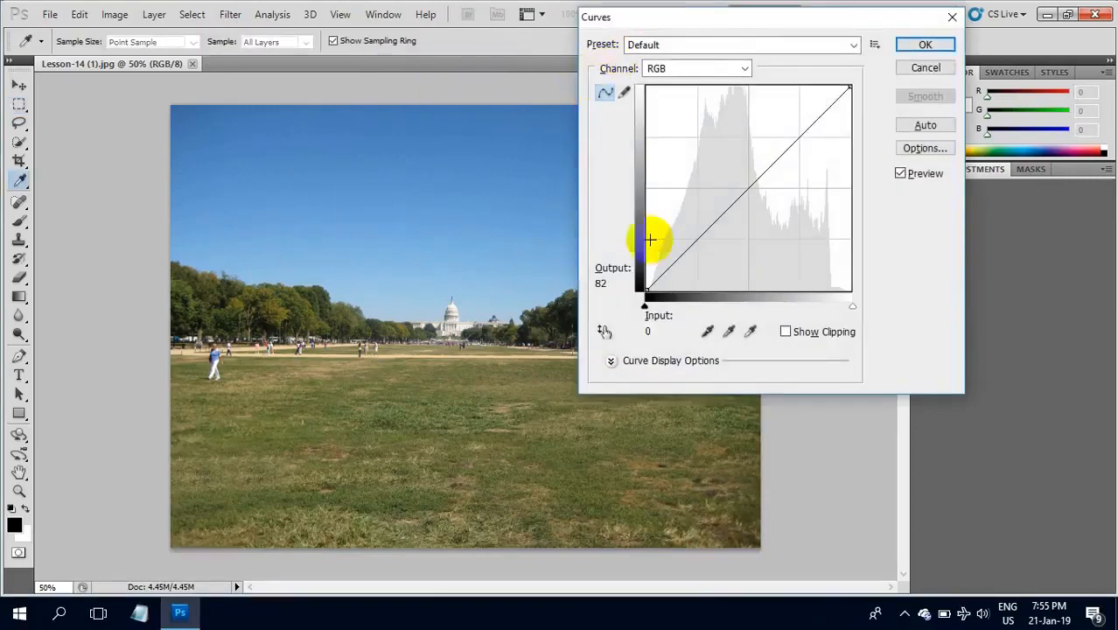
drag(648, 310, 690, 312)
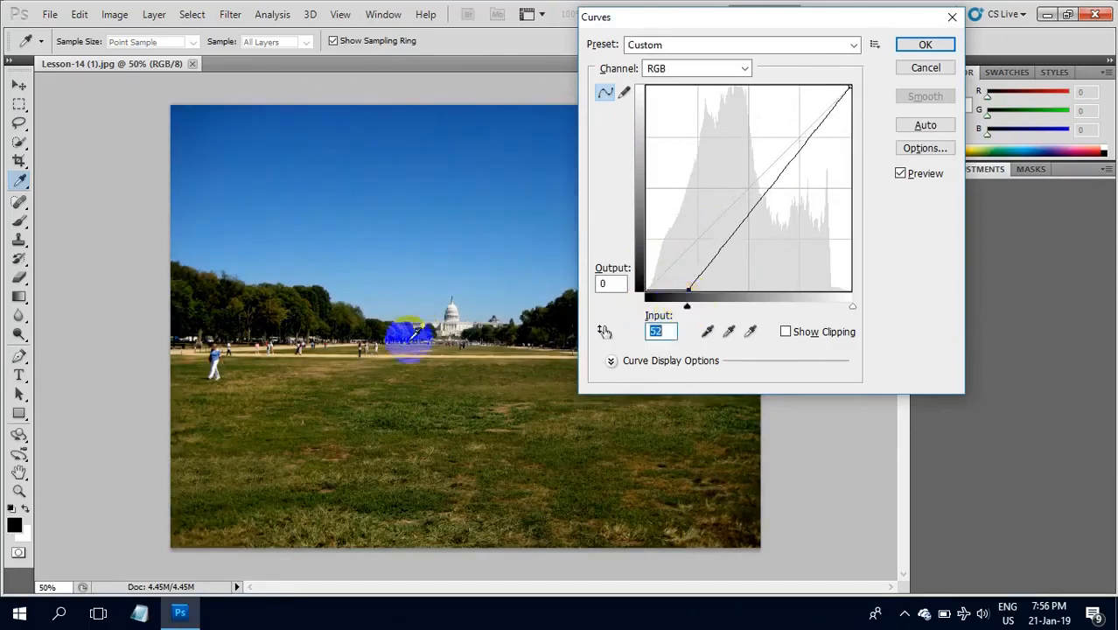
click(923, 48)
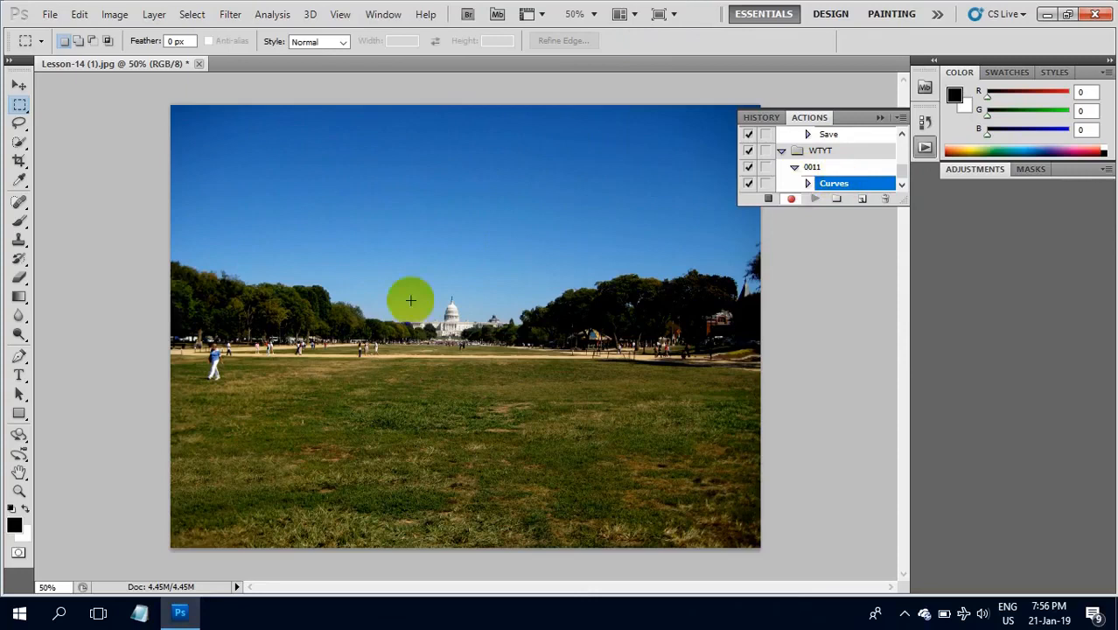
Apply a midtone Color Balance adjustment with cyan-red at -12 and magenta-green at -48.
key(ctrl+b)
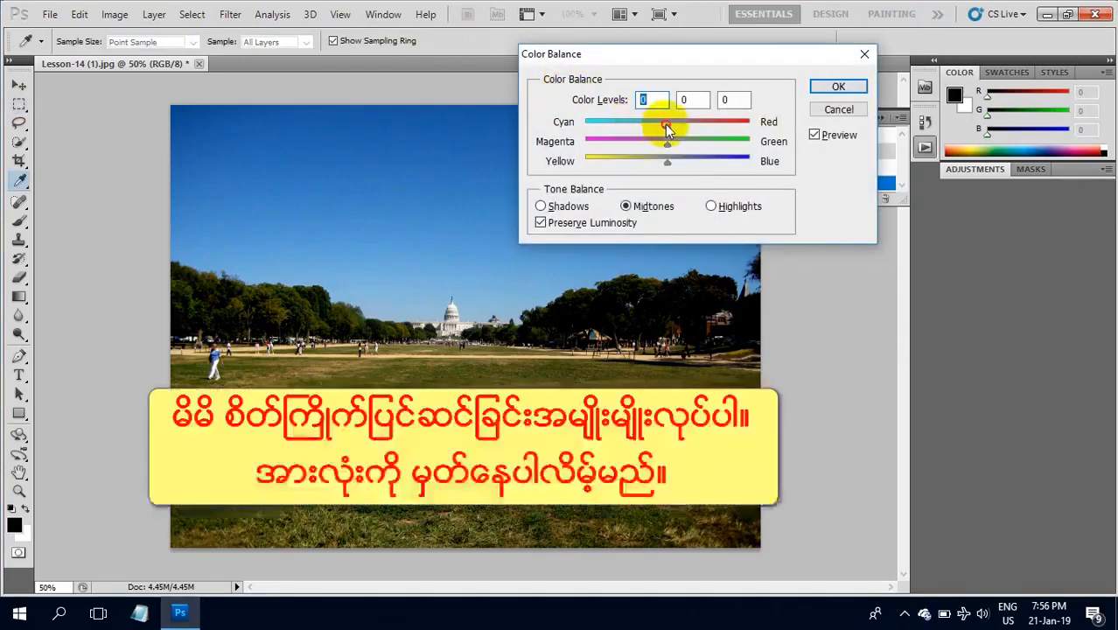
drag(667, 126, 637, 149)
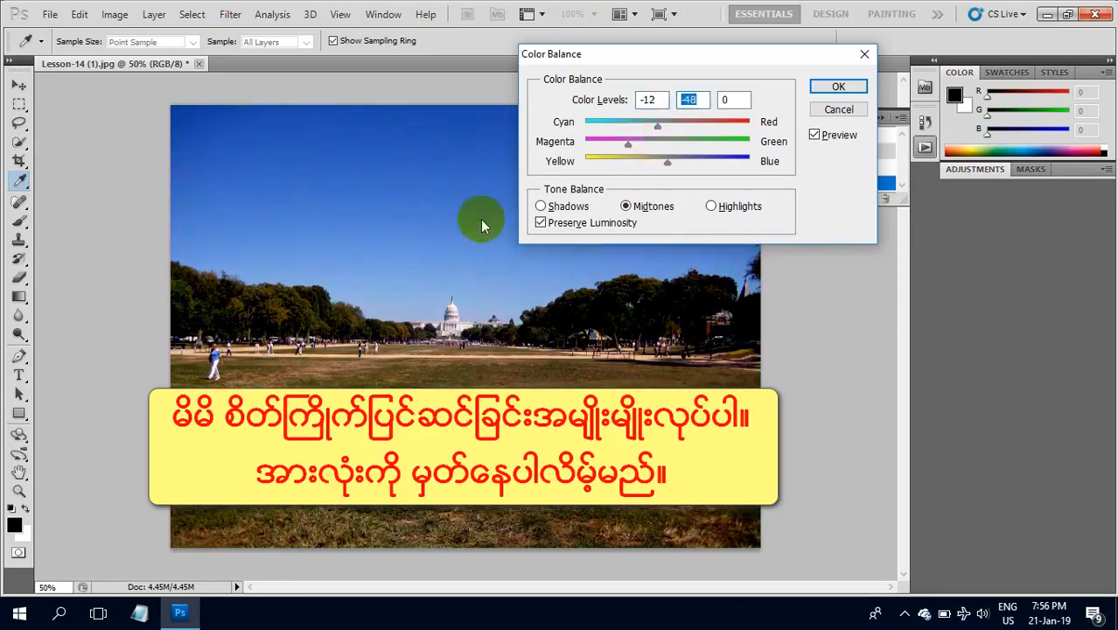
click(838, 88)
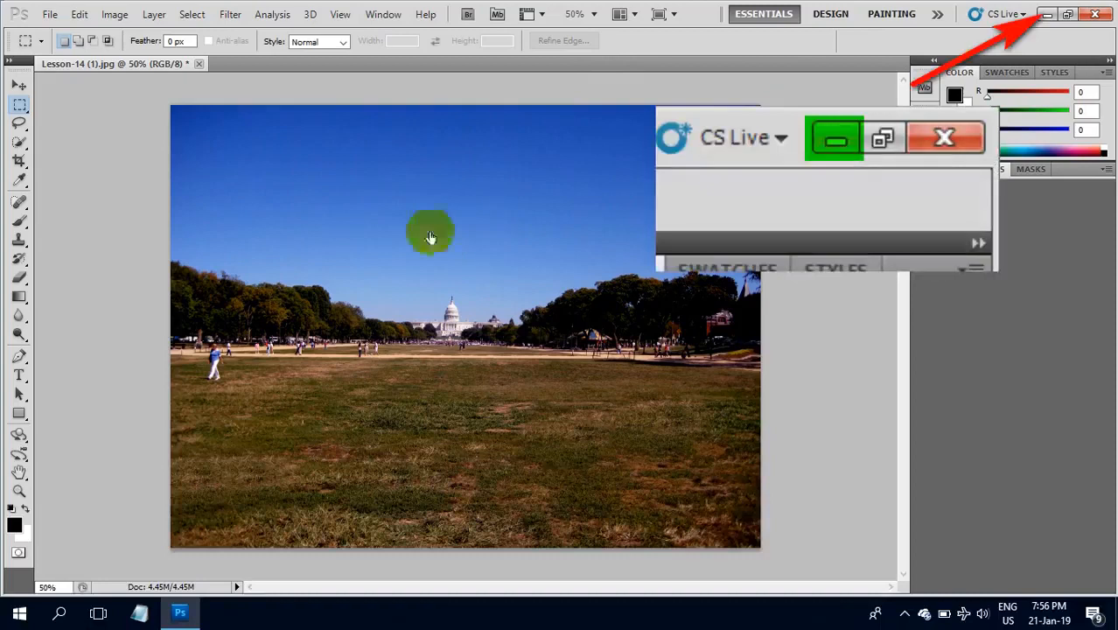
Switch to File Explorer and open the lesson-14 folder on the Data (D:) drive.
click(1047, 15)
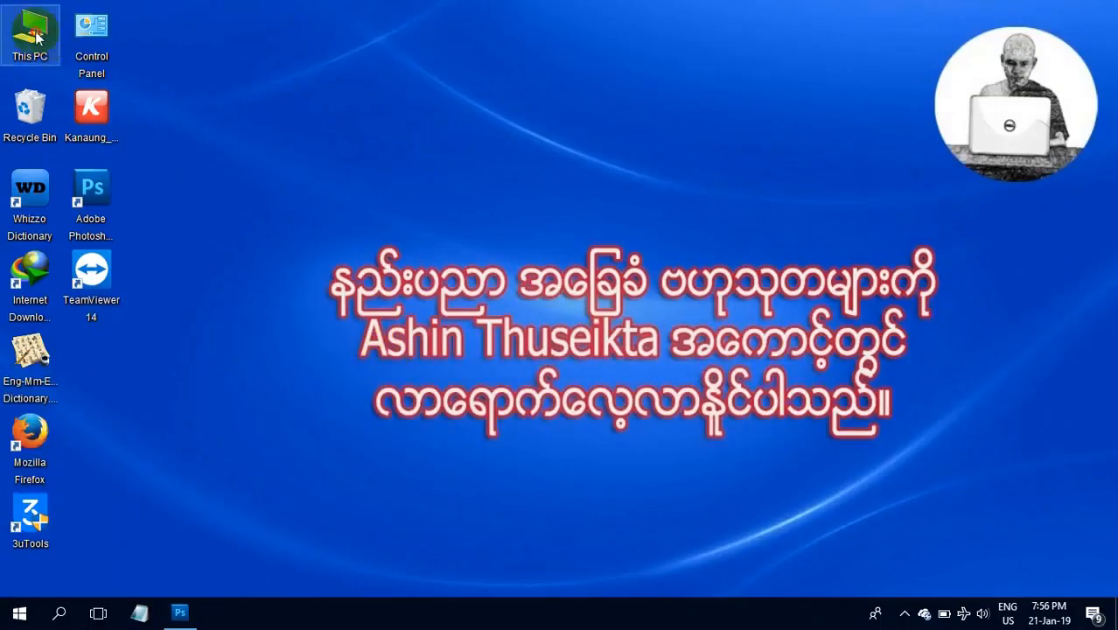
double_click(40, 40)
double_click(663, 279)
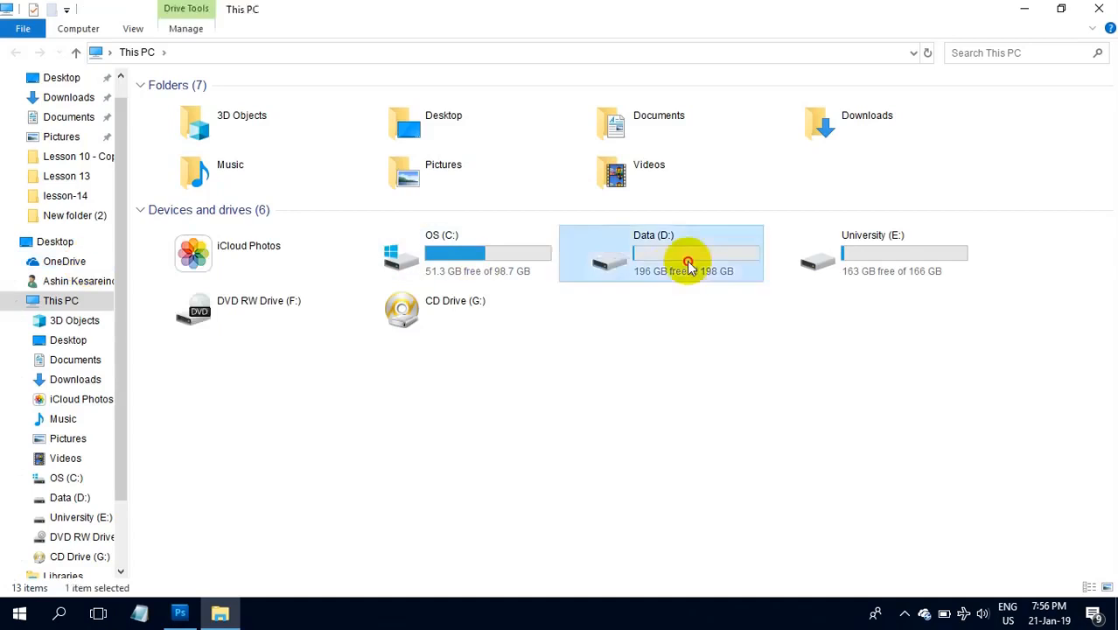
click(185, 138)
double_click(185, 138)
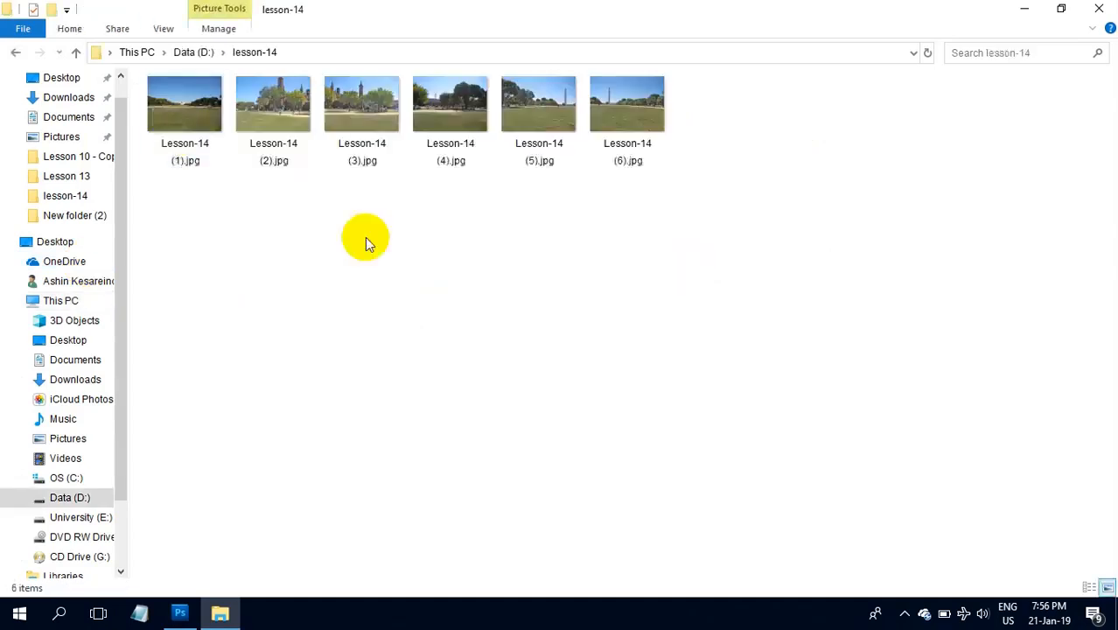
Create a folder named Old inside the lesson-14 folder.
right_click(656, 205)
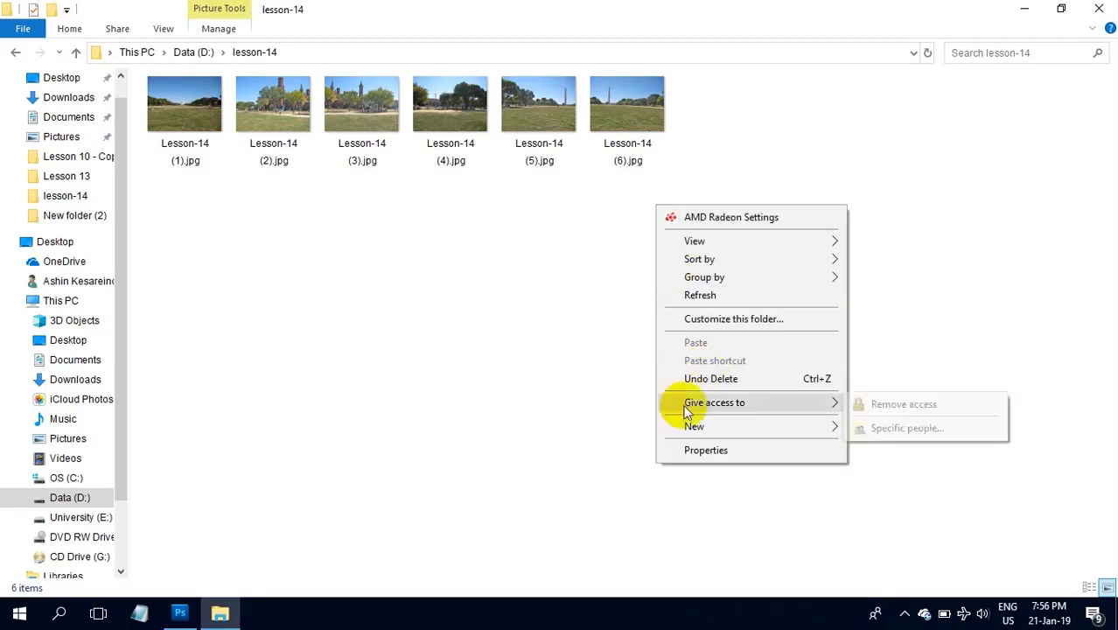
mouse_move(704, 427)
click(884, 428)
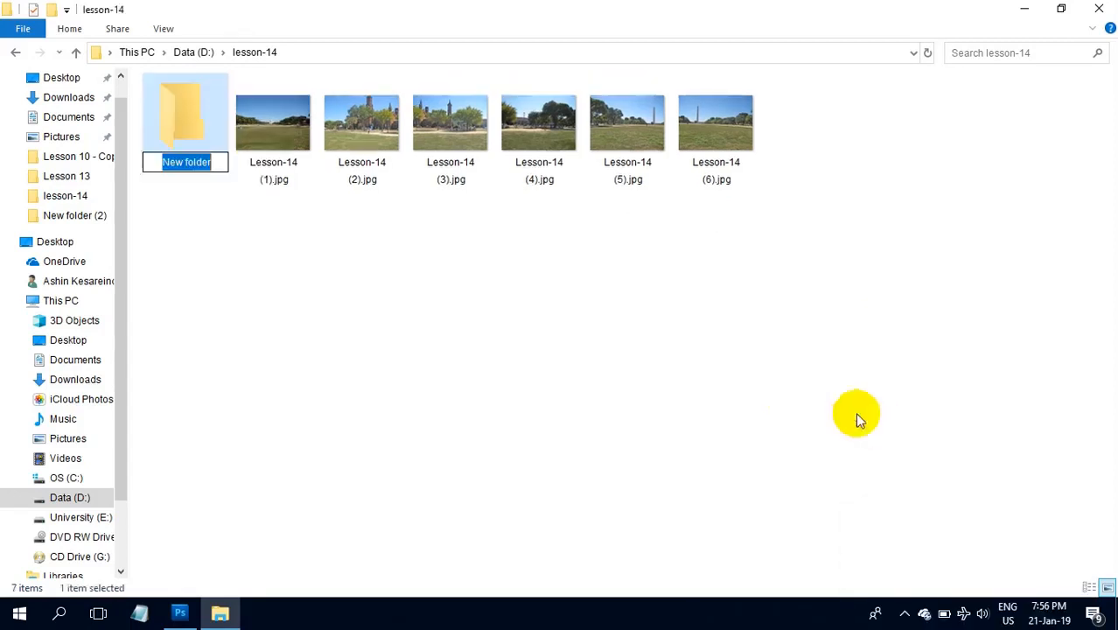
text(0)
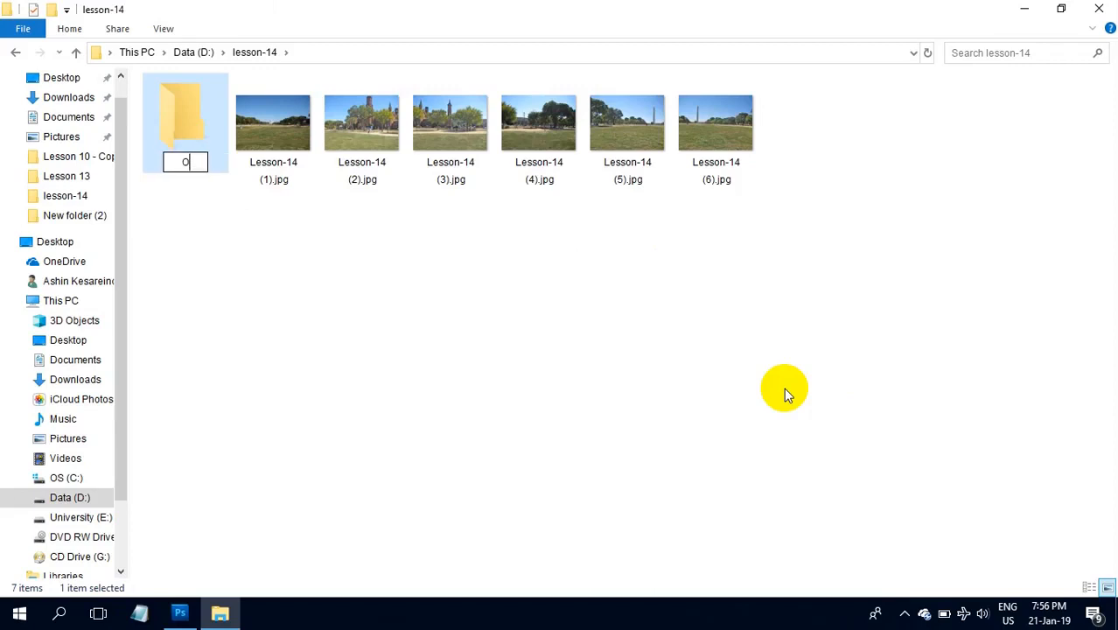
text(ld)
key(Return)
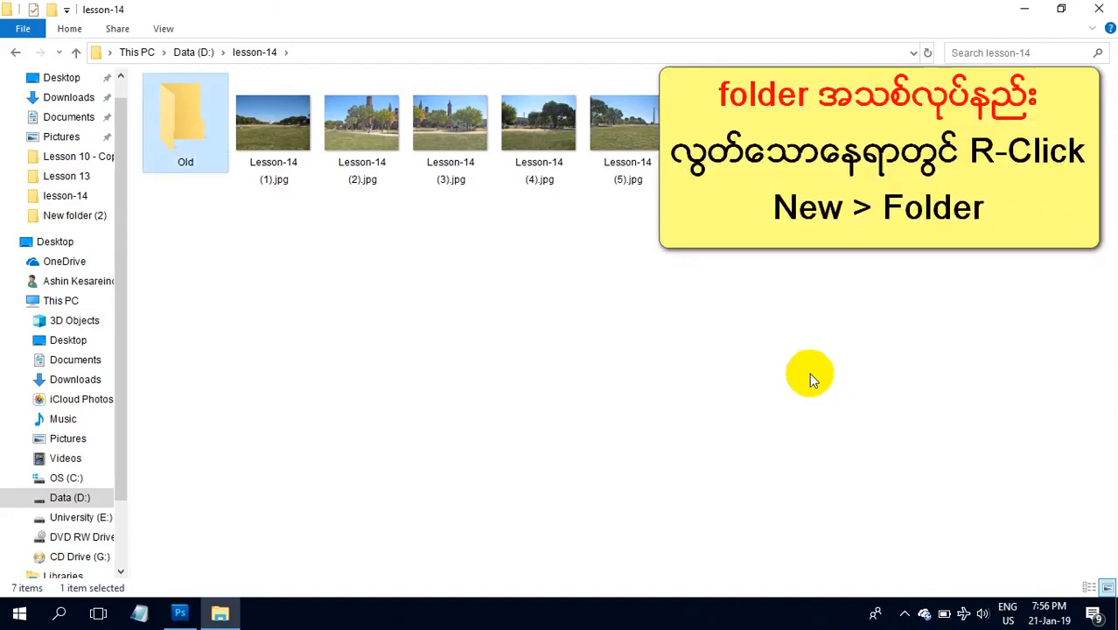
Create a second folder named New inside the lesson-14 folder.
right_click(251, 232)
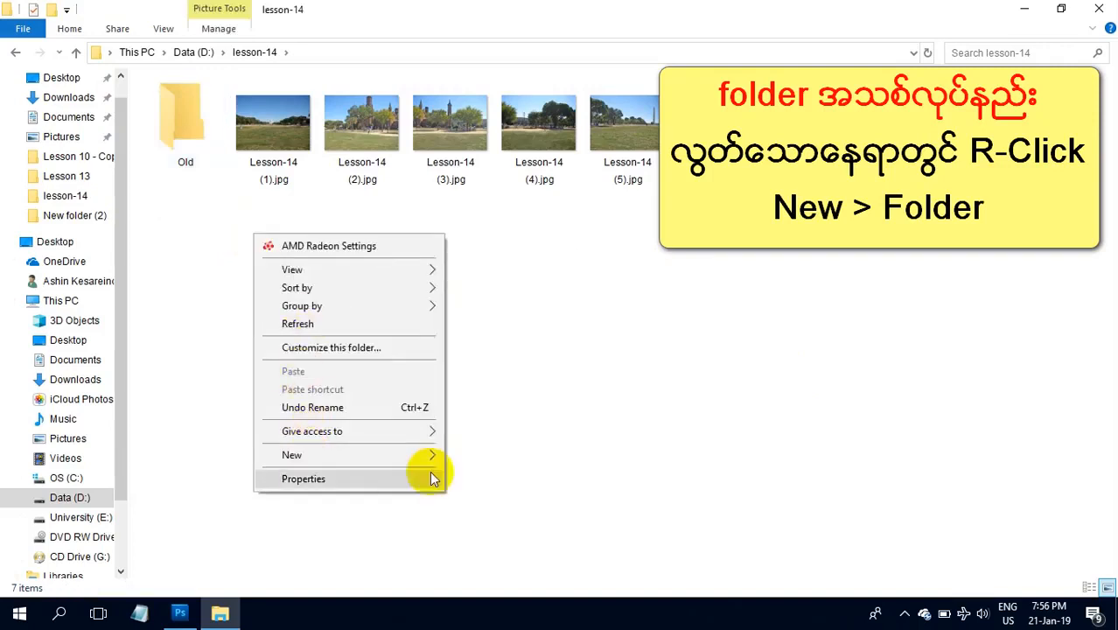
mouse_move(420, 455)
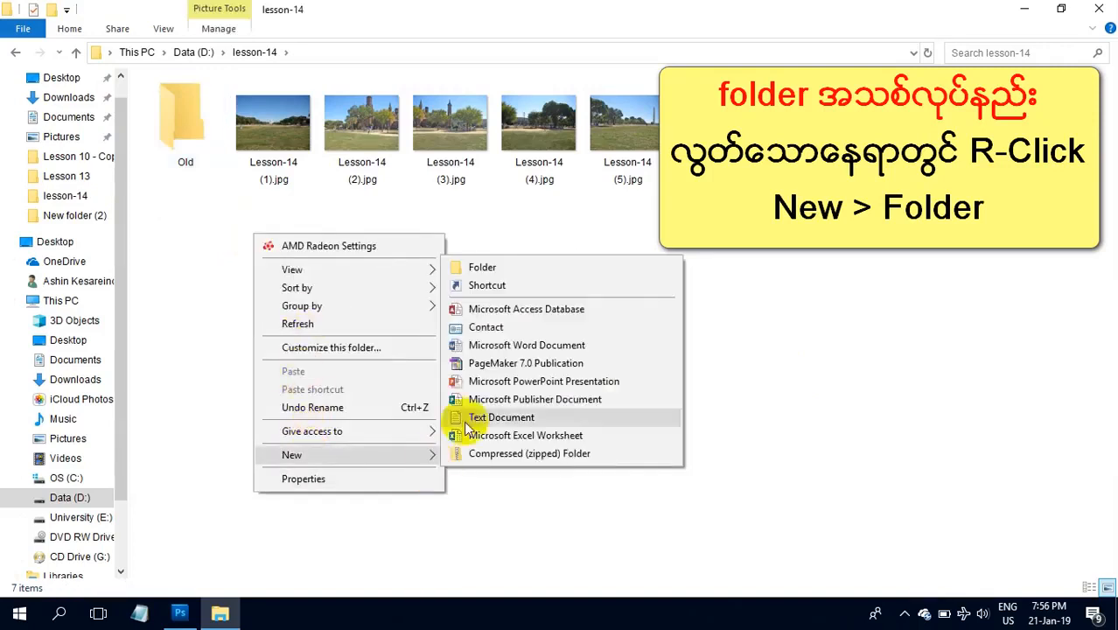
click(490, 270)
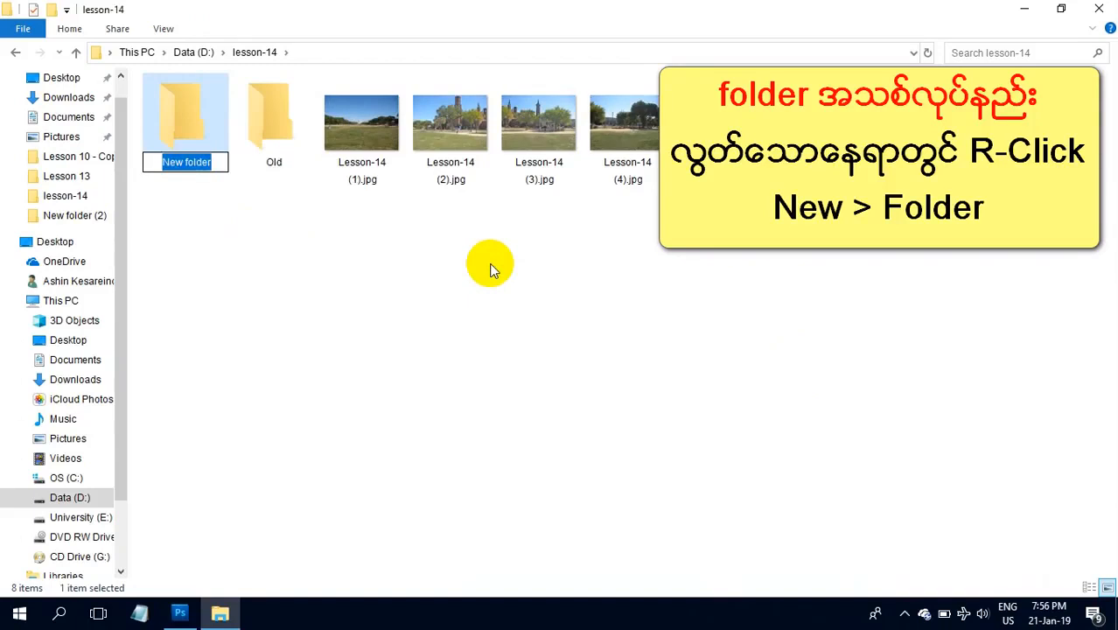
text(New)
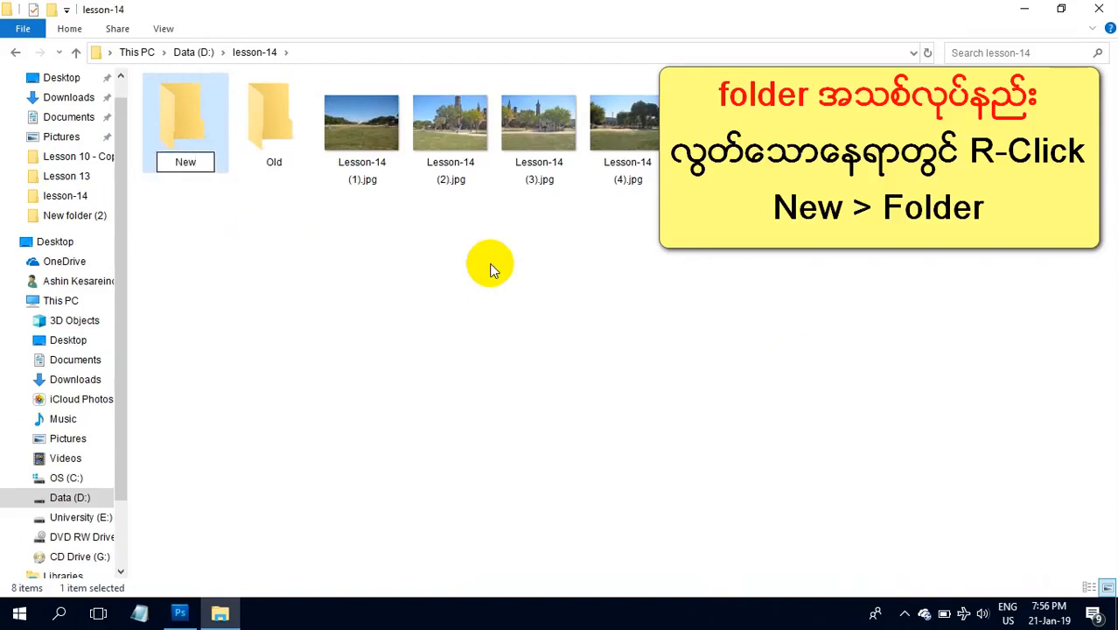
key(Return)
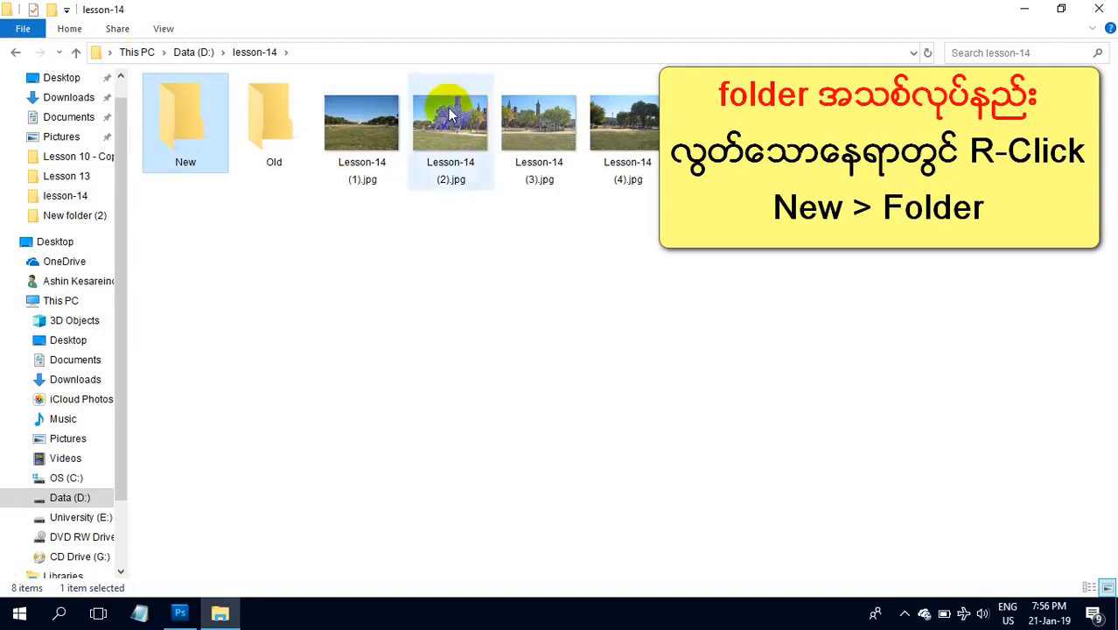
Move photos Lesson-14 (2).jpg through Lesson-14 (6).jpg from the lesson-14 folder into its Old subfolder and close the folder window.
click(846, 236)
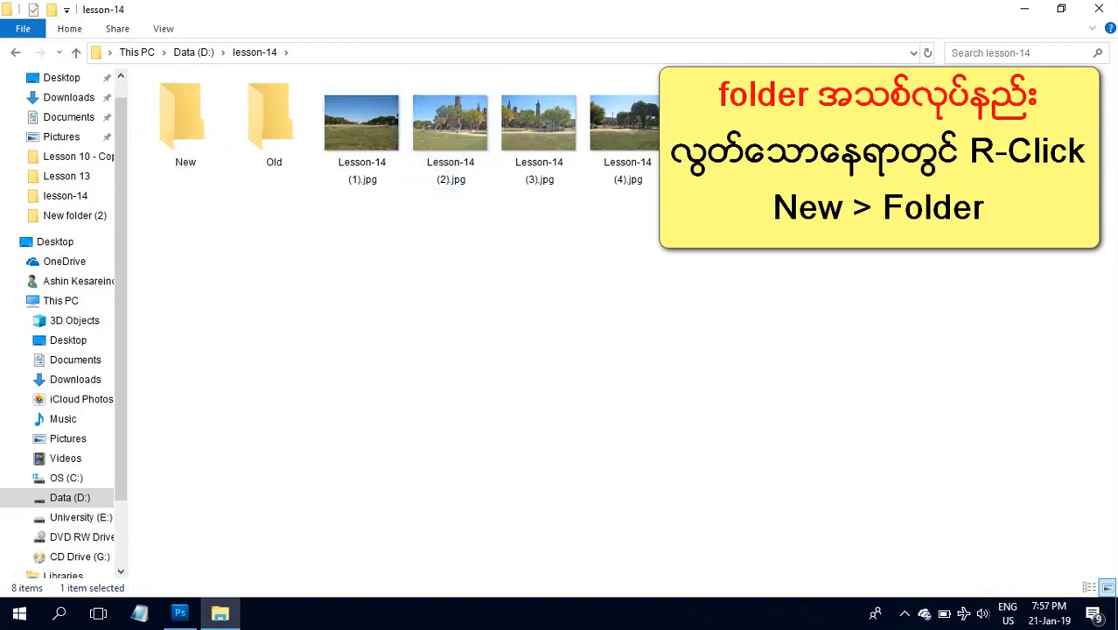
drag(787, 218, 364, 118)
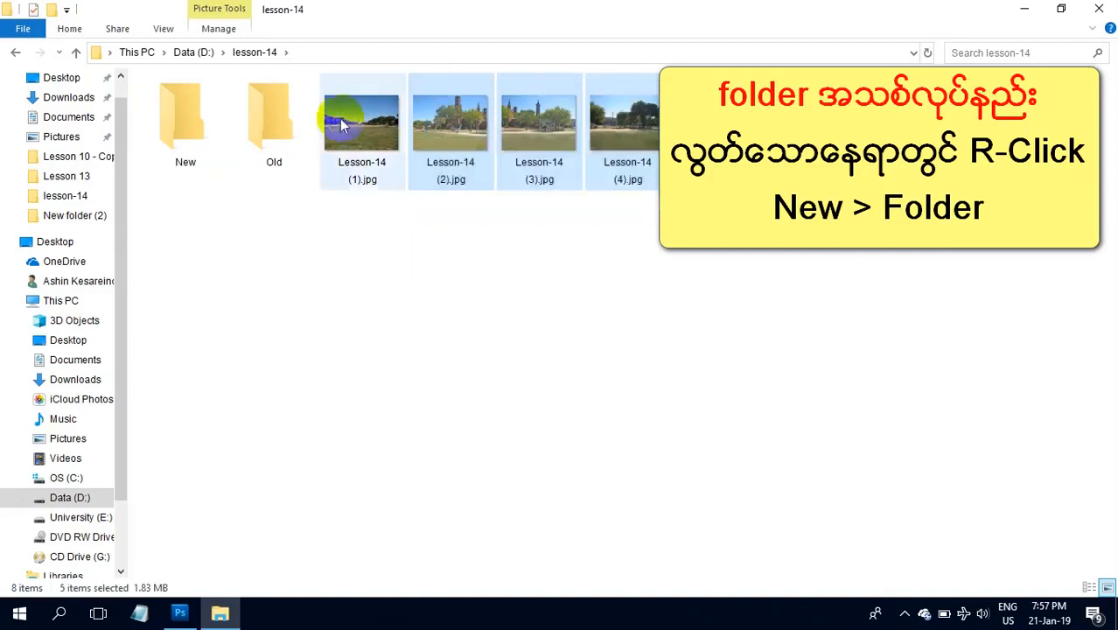
ctrl+click(366, 118)
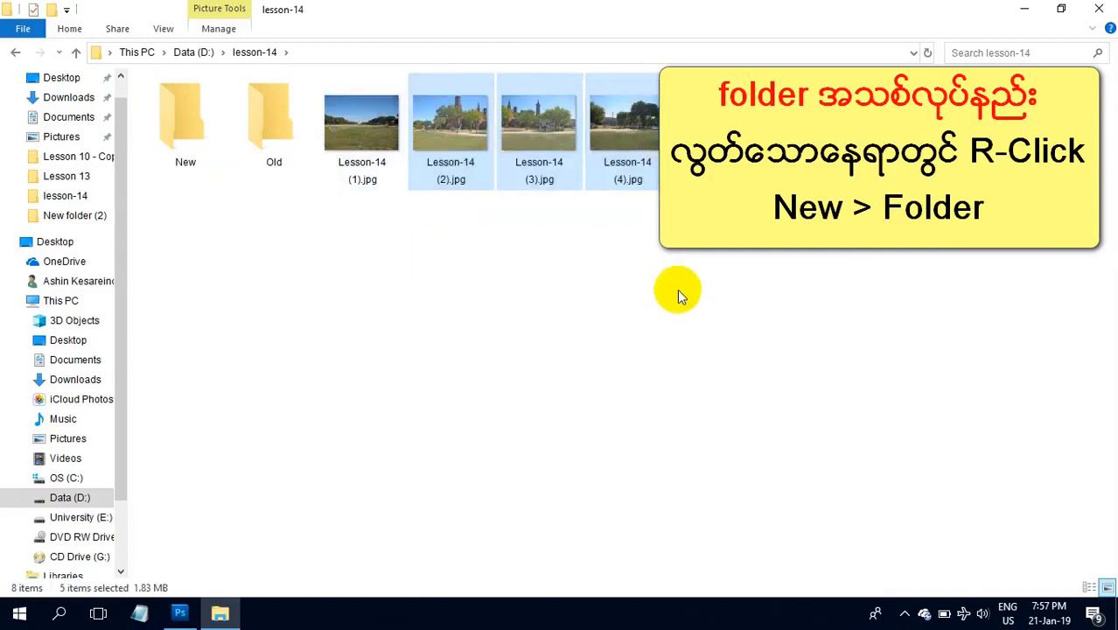
key(ctrl+x)
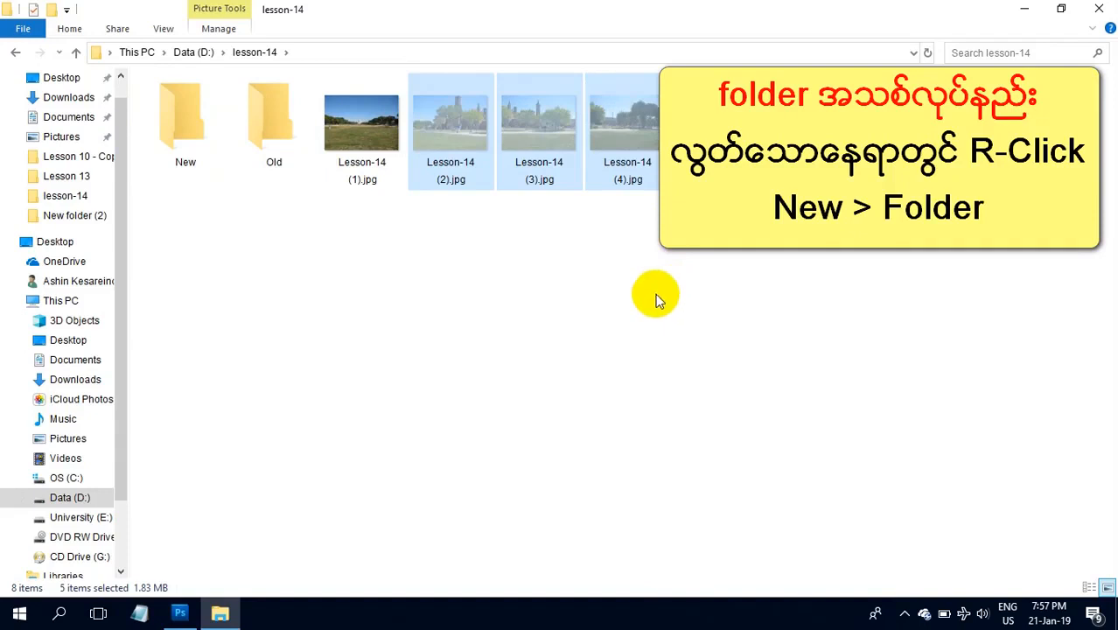
double_click(270, 119)
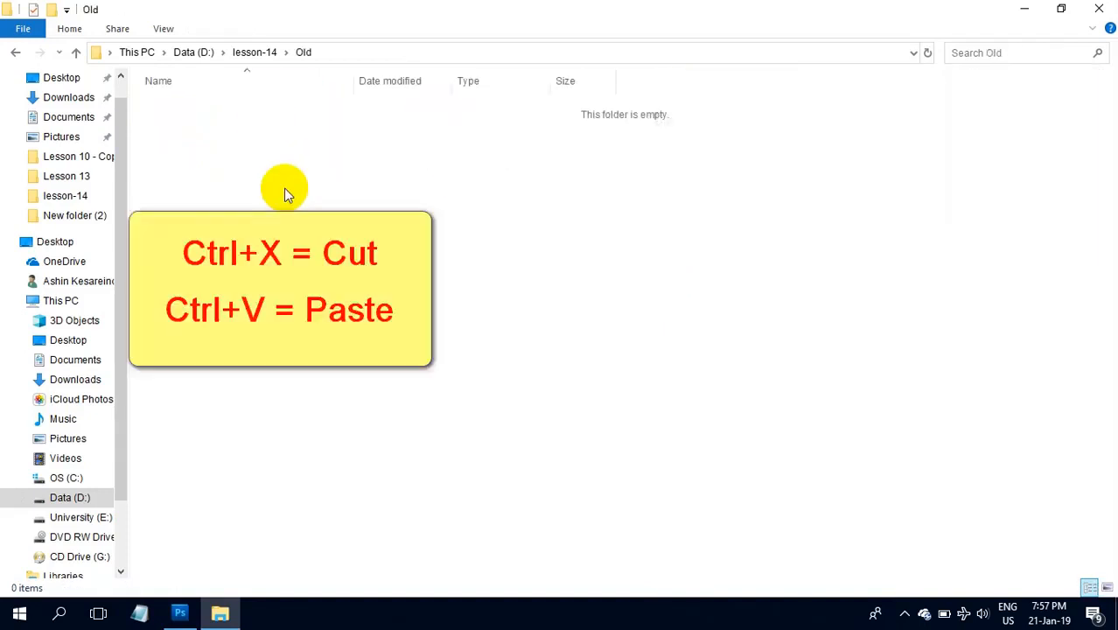
key(ctrl+v)
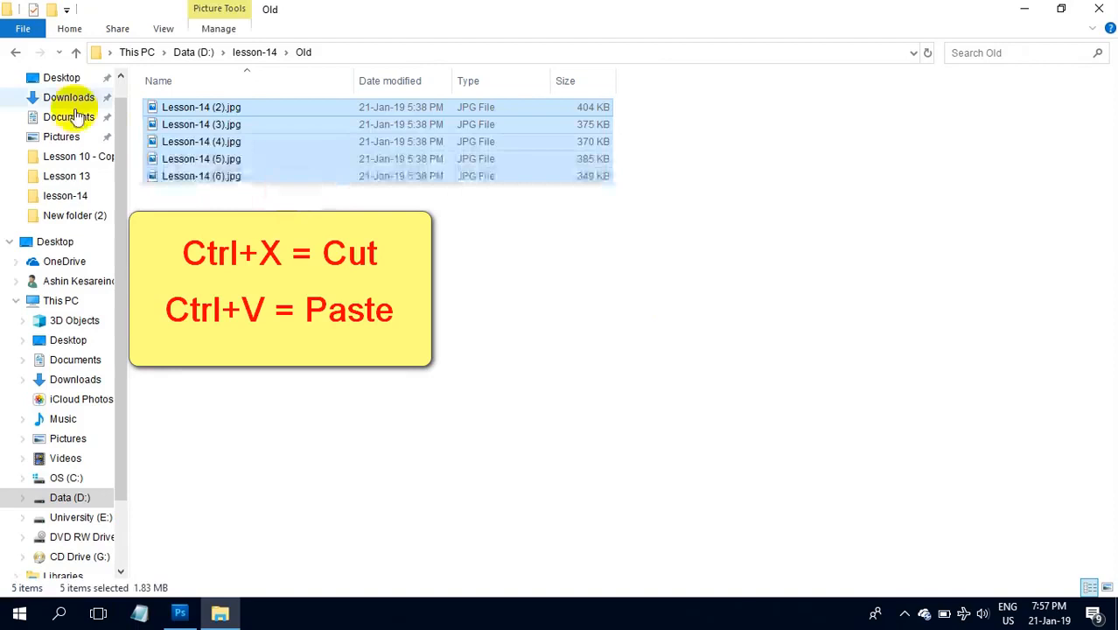
click(13, 53)
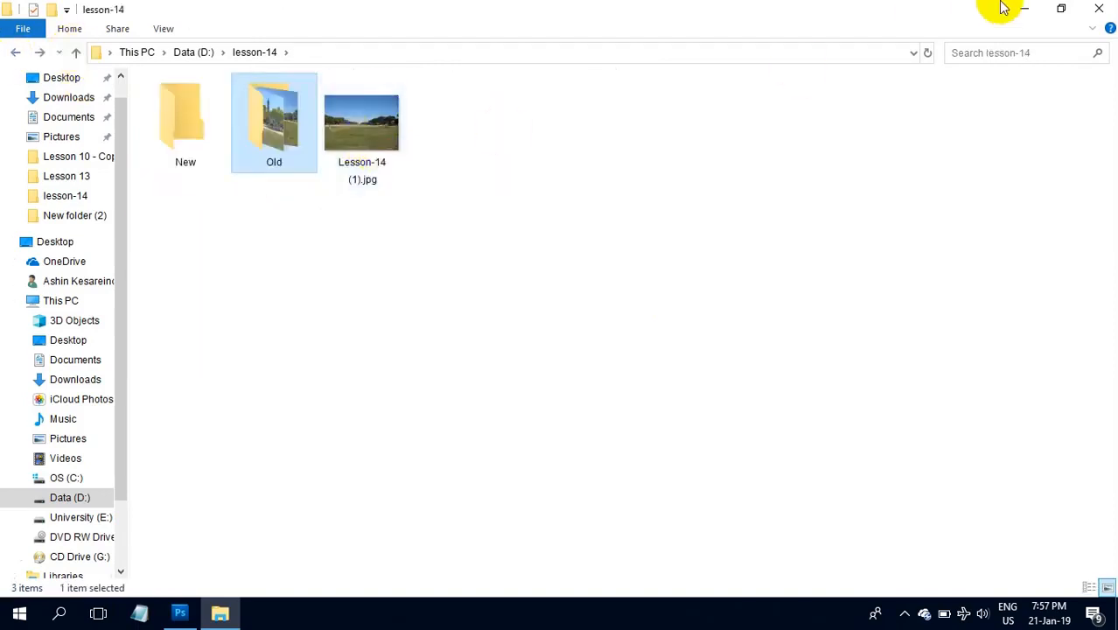
click(1092, 7)
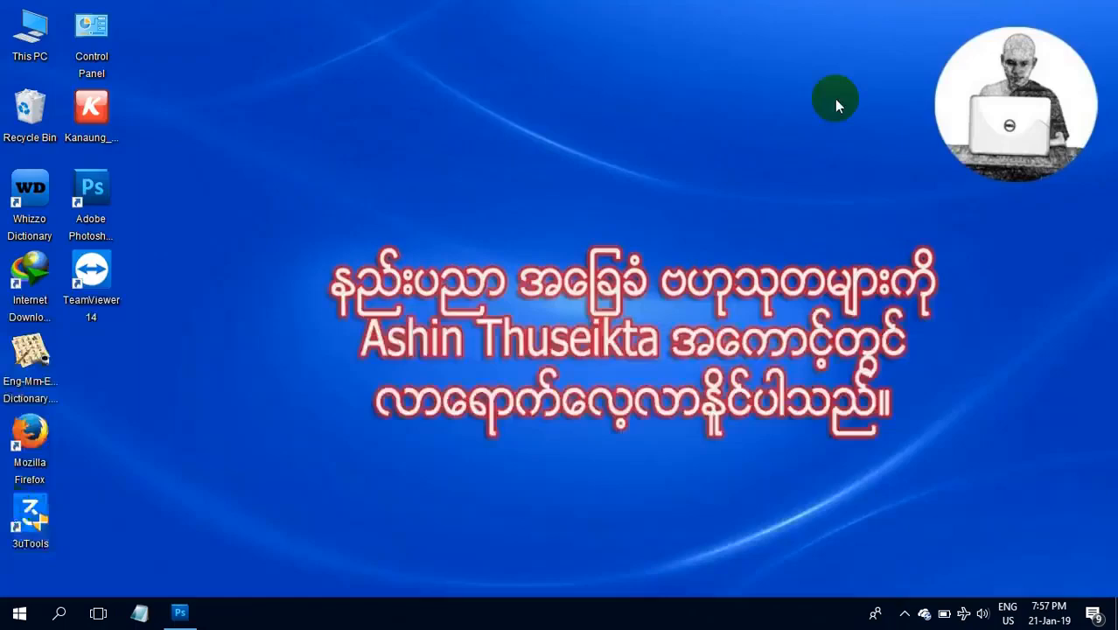
Switch to Photoshop, save the corrected image as a JPEG at quality 8 in the New folder, and stop recording the action.
click(179, 615)
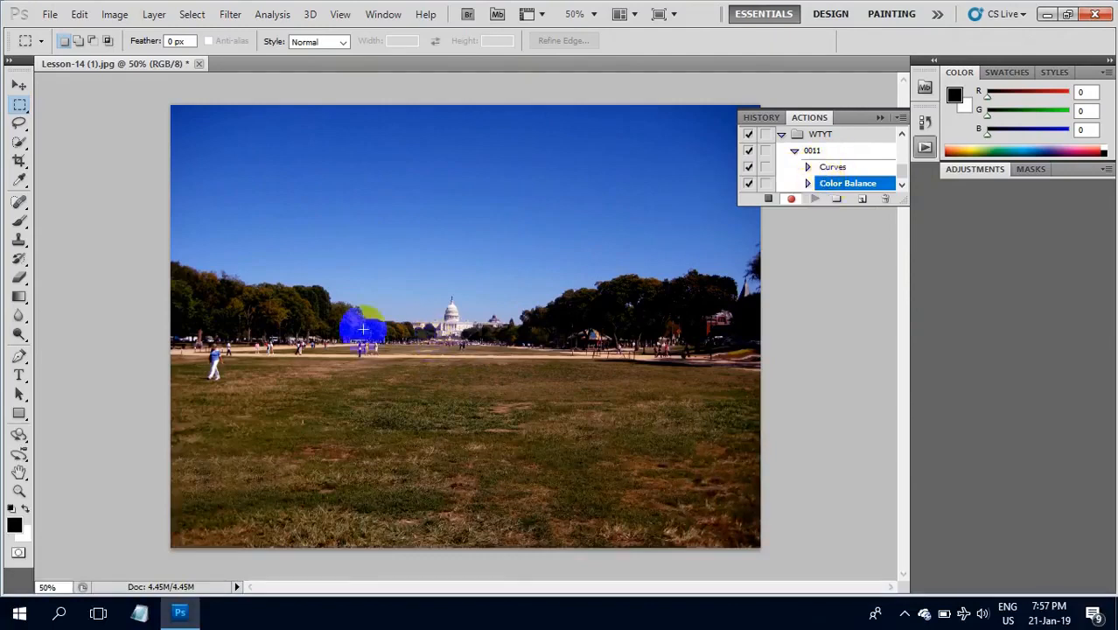
click(53, 15)
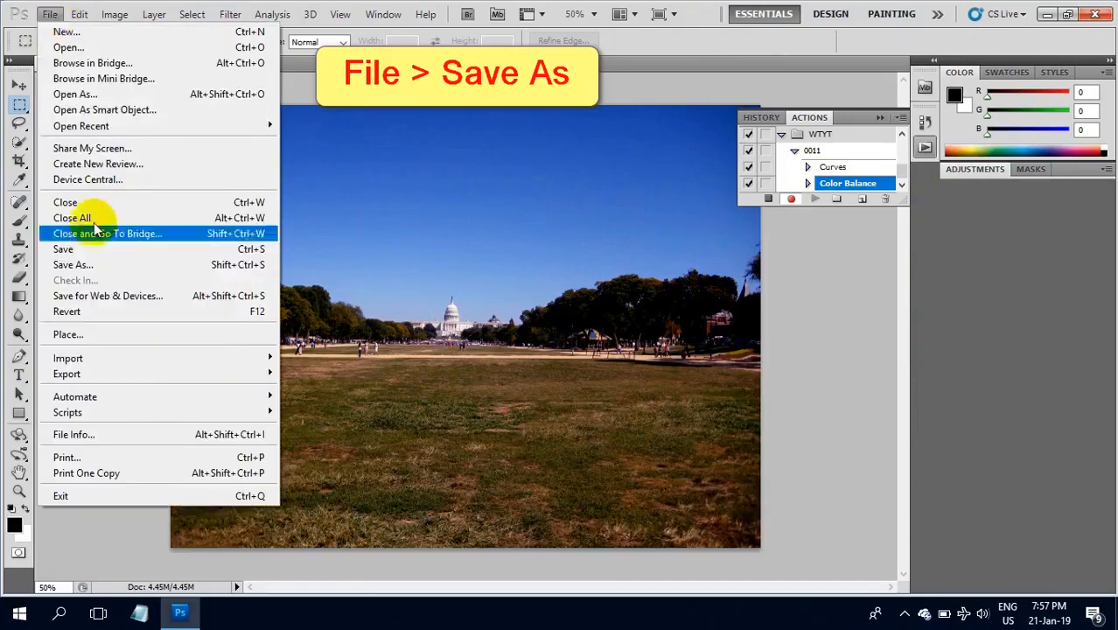
click(97, 264)
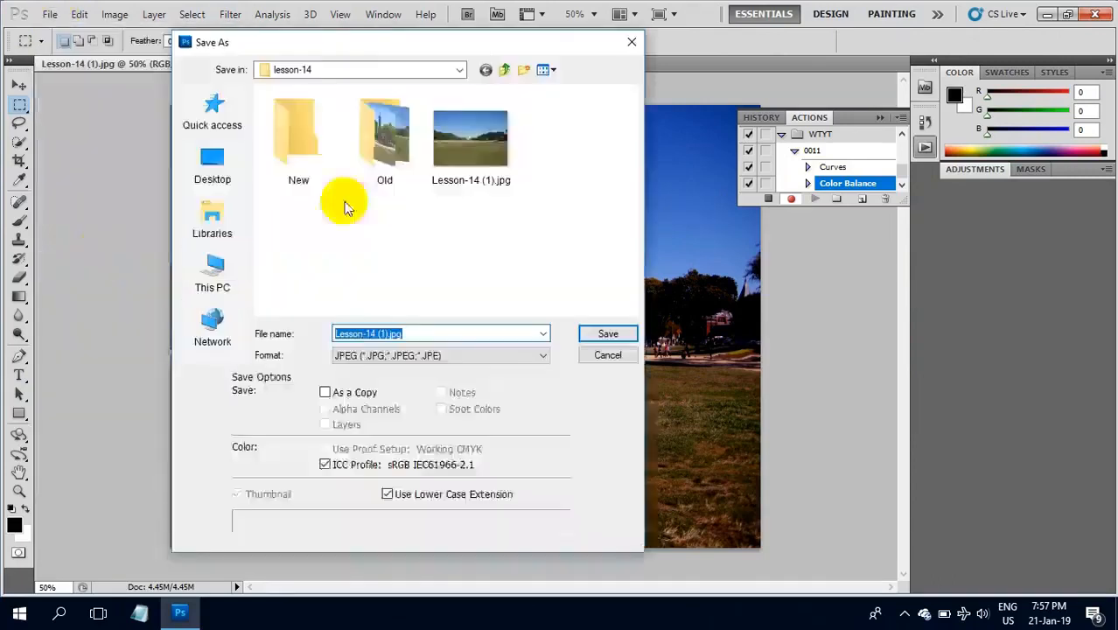
double_click(289, 140)
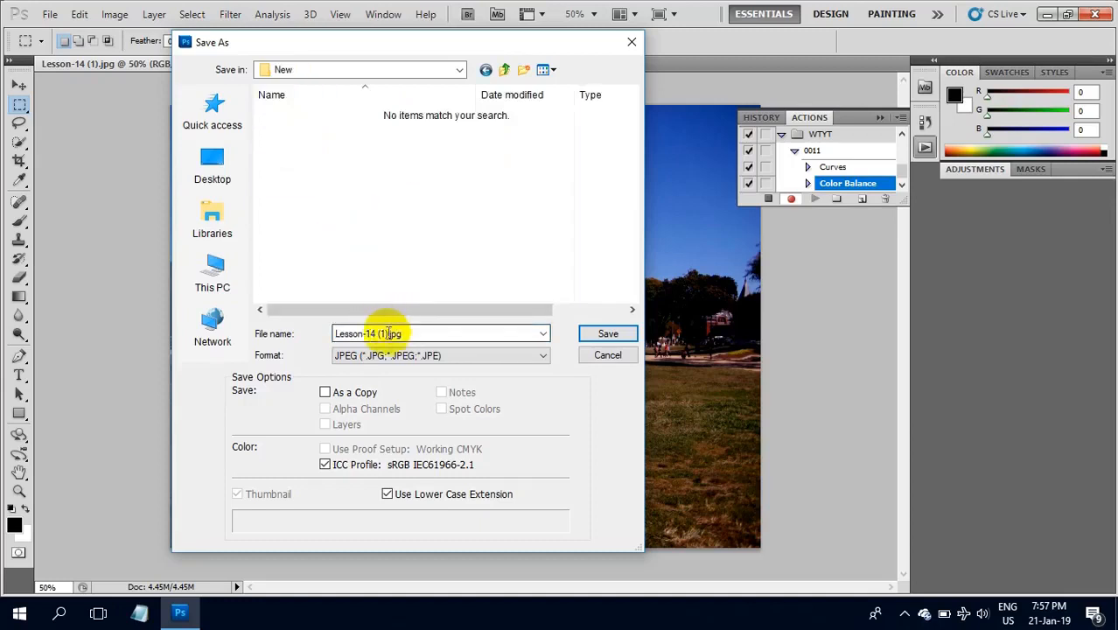
click(458, 356)
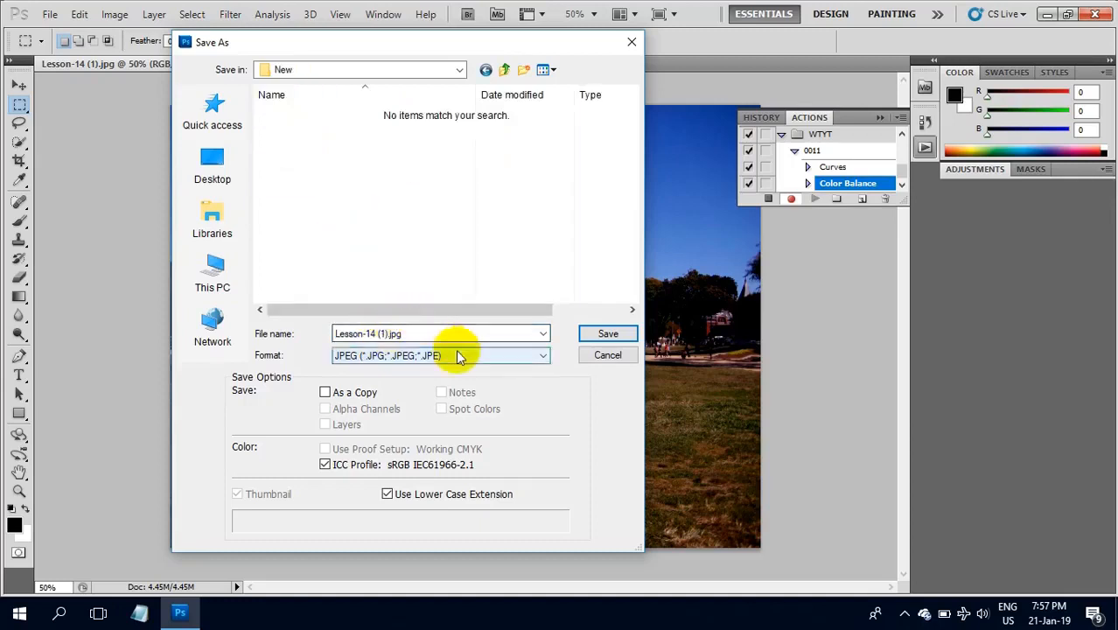
click(465, 356)
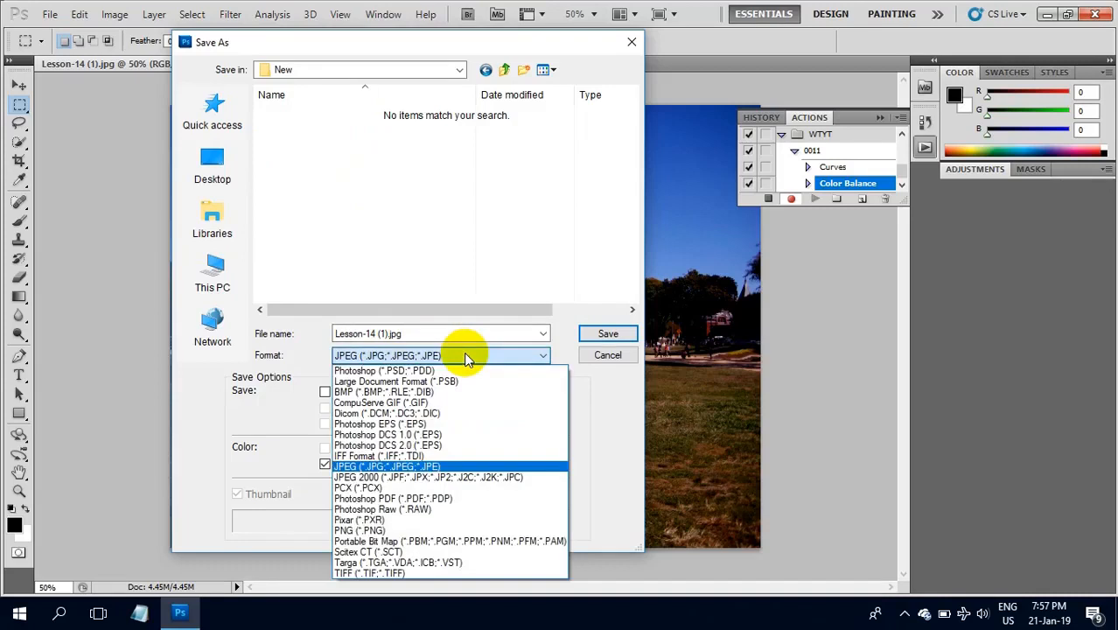
click(465, 356)
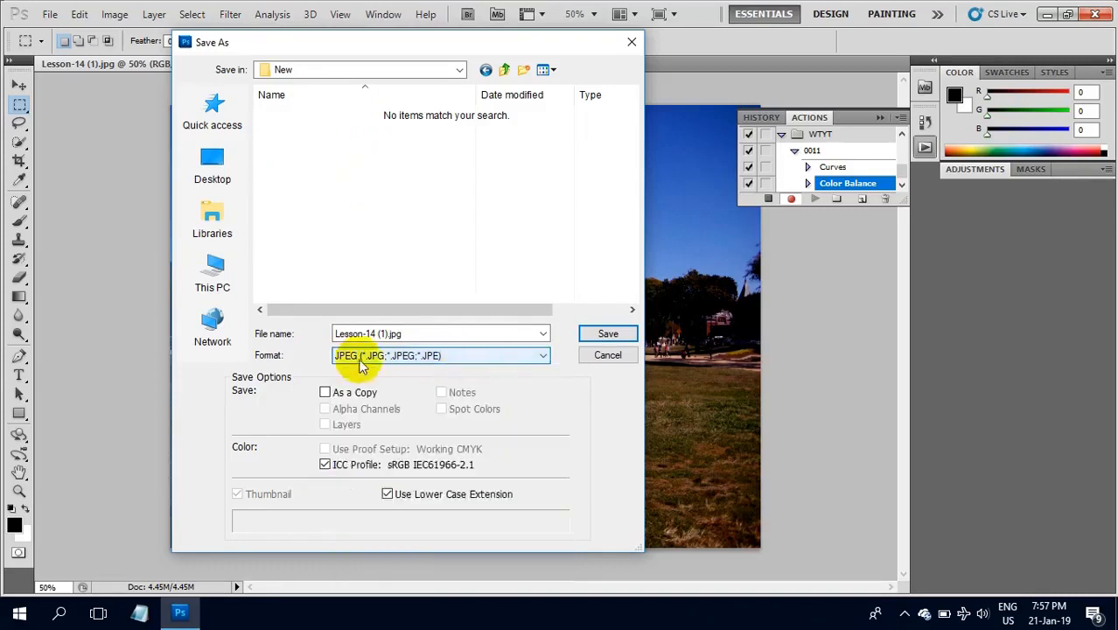
click(602, 336)
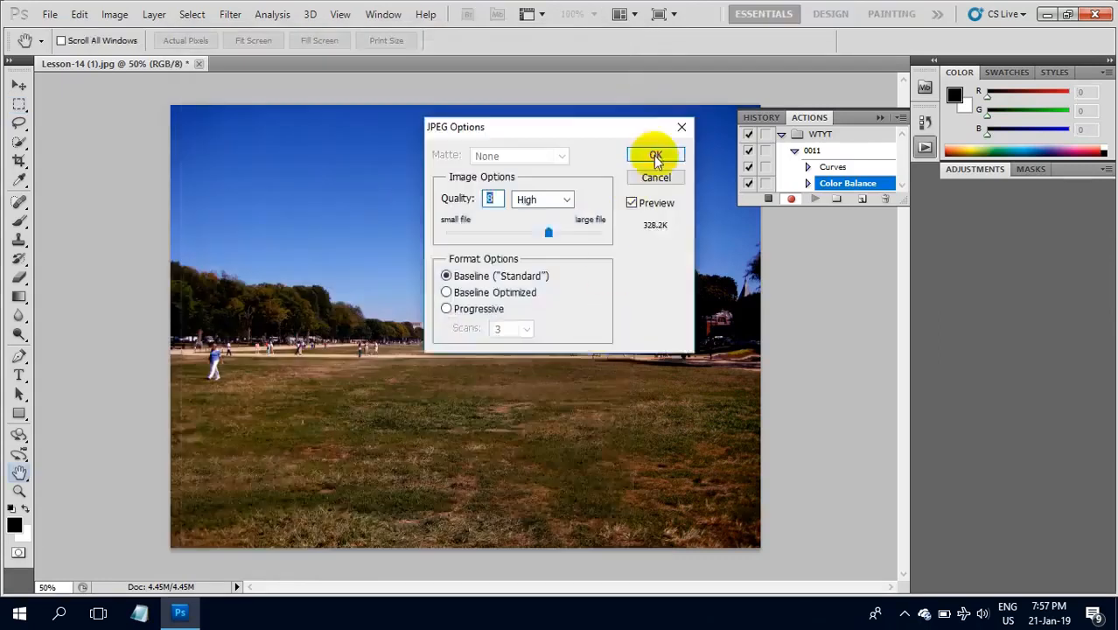
click(656, 156)
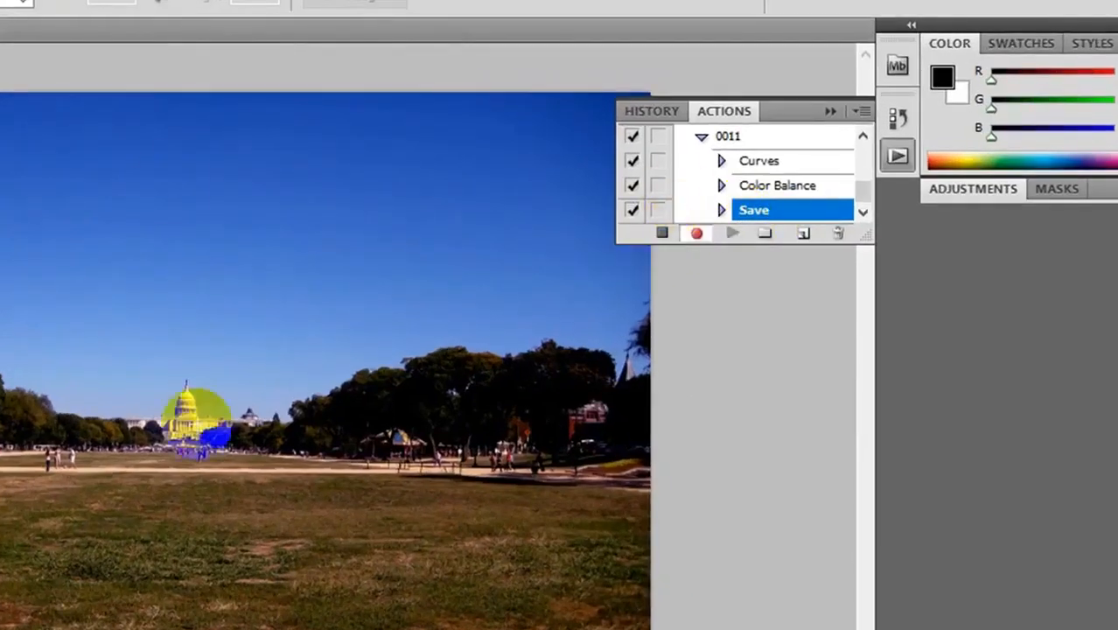
click(663, 235)
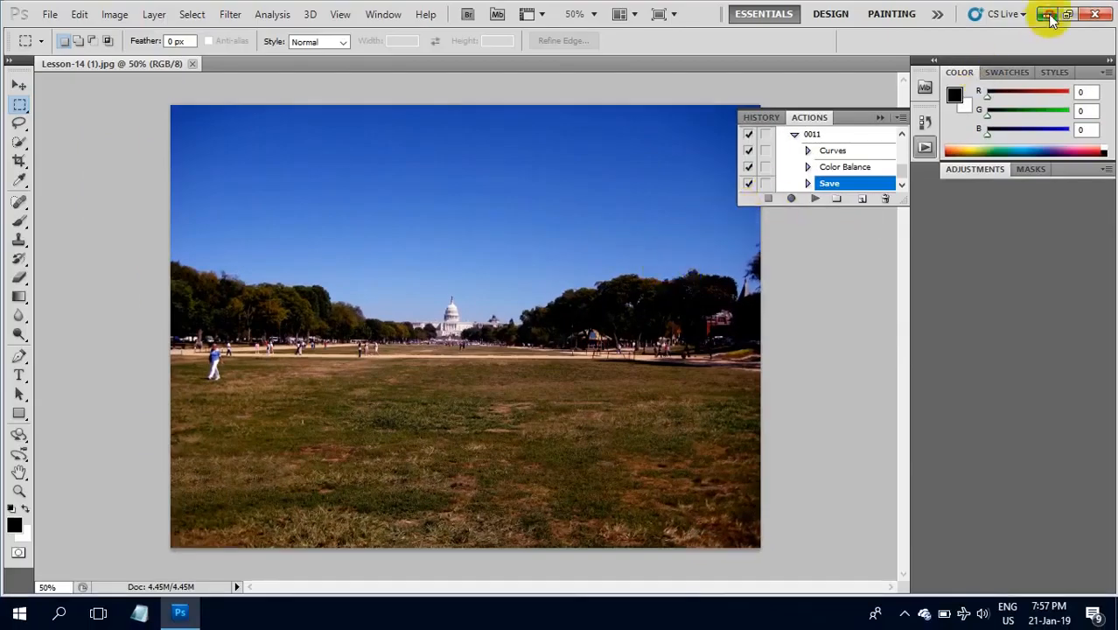
Switch to File Explorer and check the saved image in the New folder of lesson-14 on Data (D:).
click(1049, 16)
double_click(36, 35)
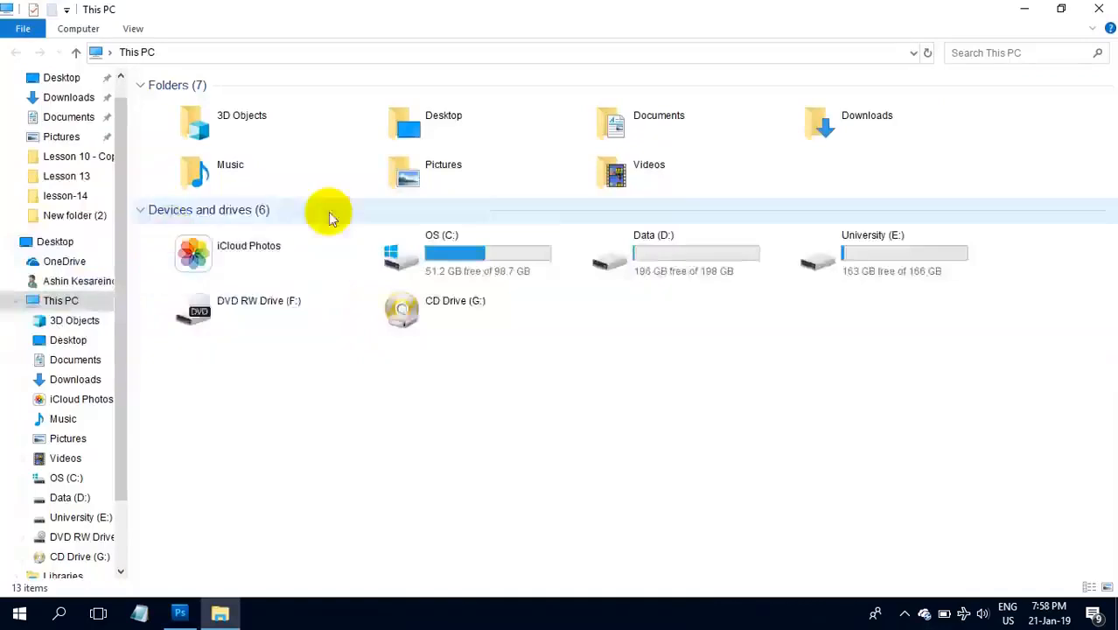
double_click(588, 257)
click(192, 143)
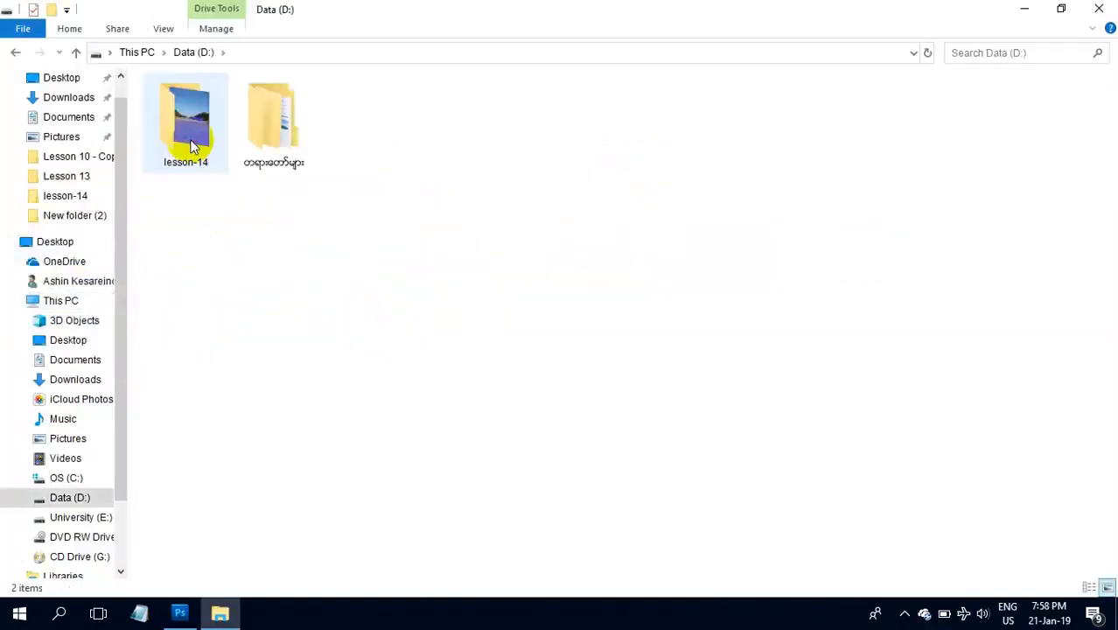
double_click(192, 144)
double_click(192, 143)
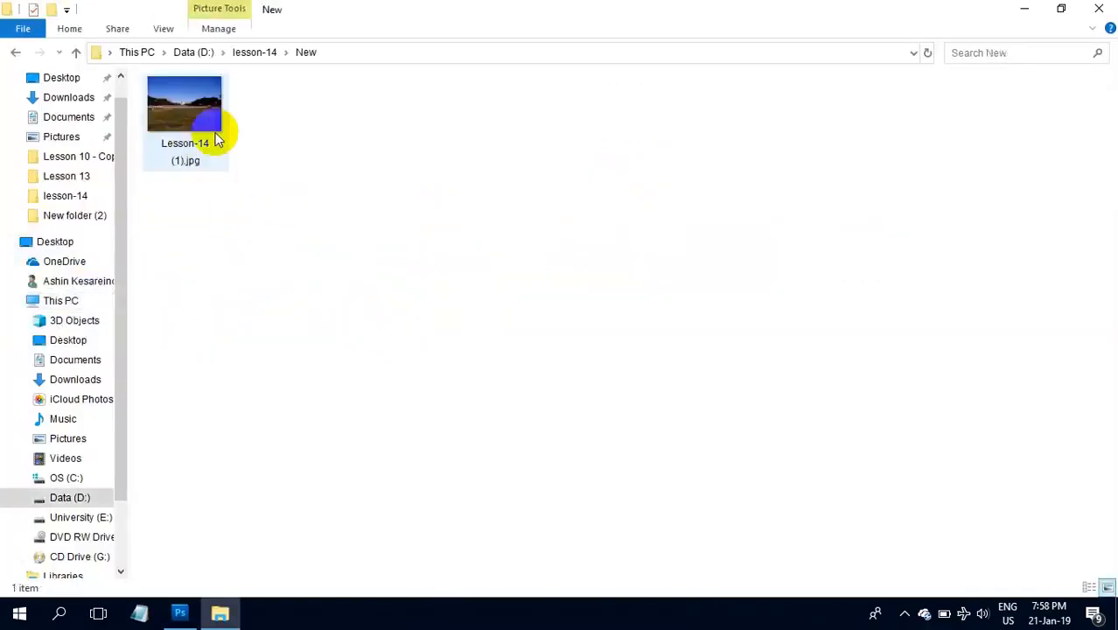
Check the original photos in the Old folder of lesson-14, and close the folder window.
click(76, 52)
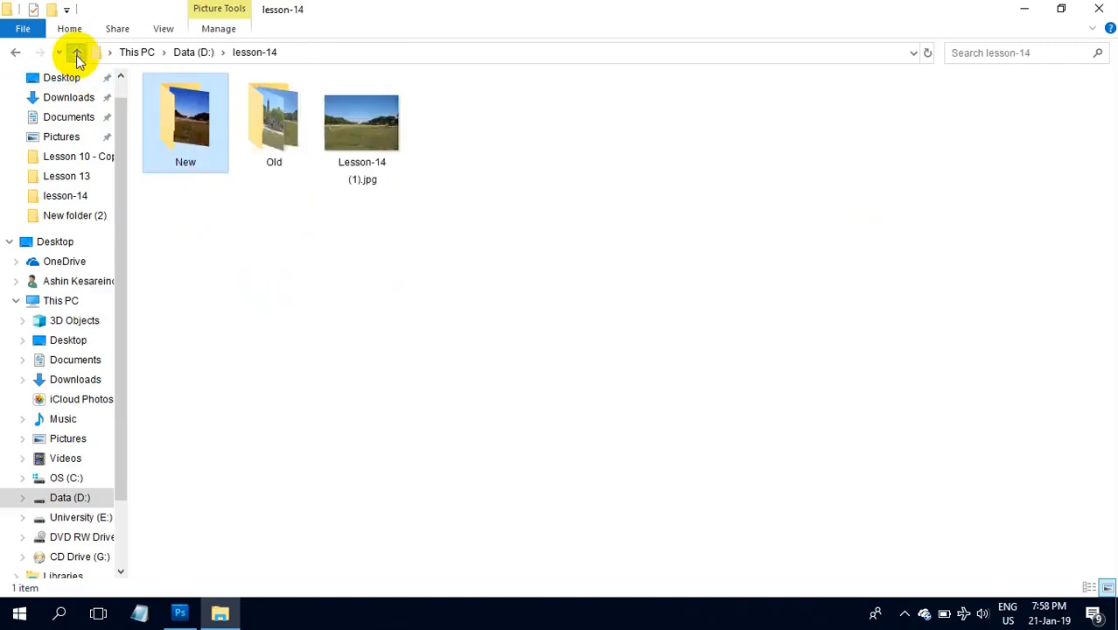
click(274, 140)
double_click(274, 140)
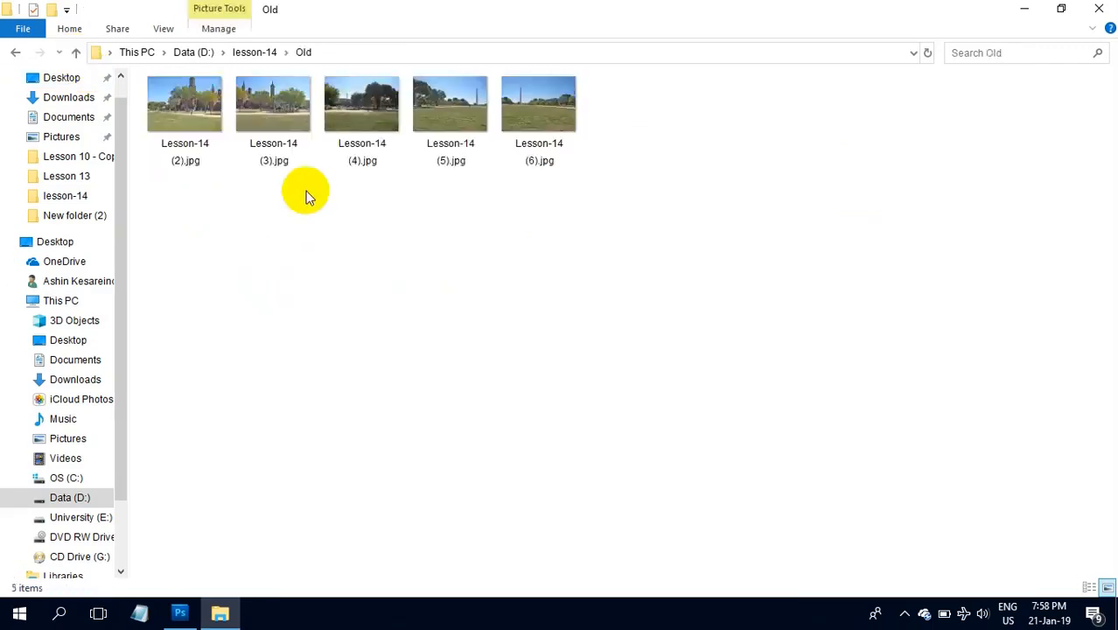
click(1099, 19)
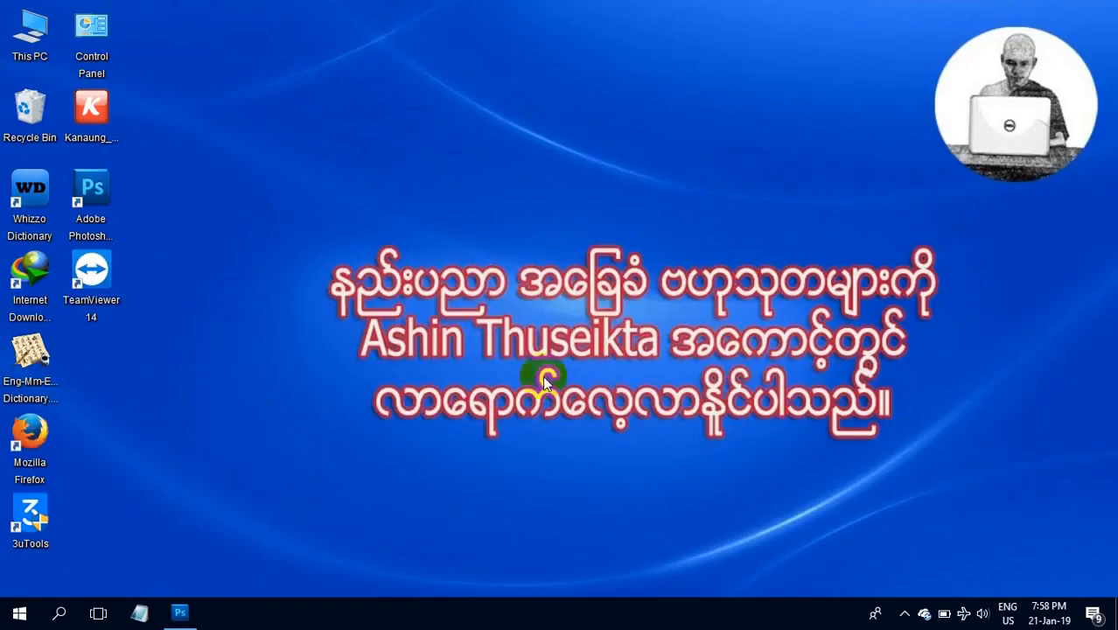
Switch to Photoshop and open the Batch command with Folder as the source type.
click(182, 617)
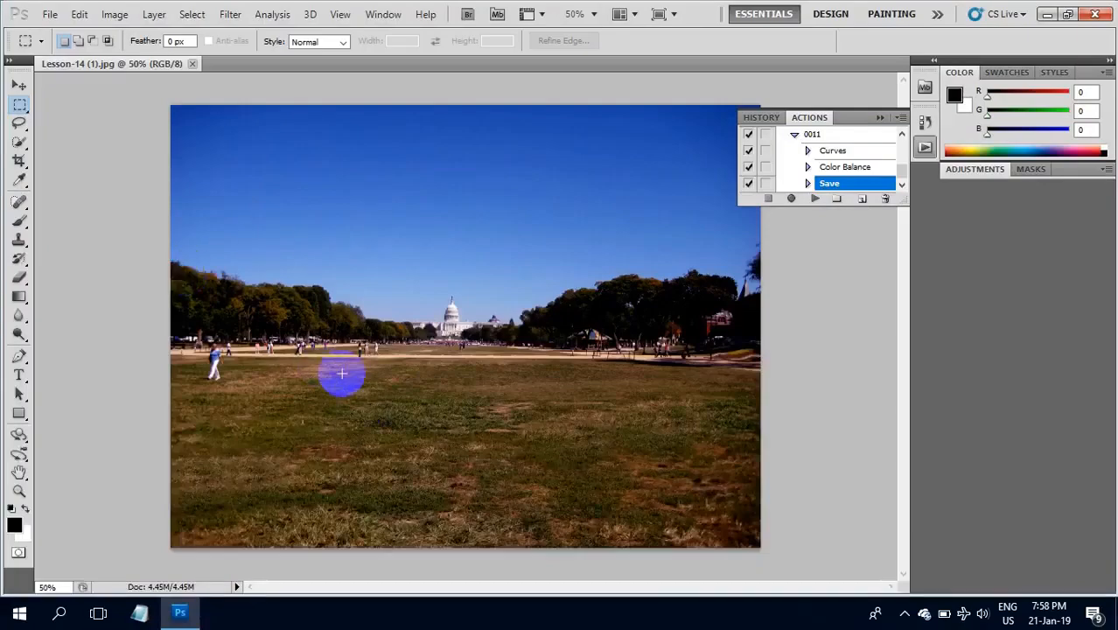
click(51, 16)
mouse_move(111, 397)
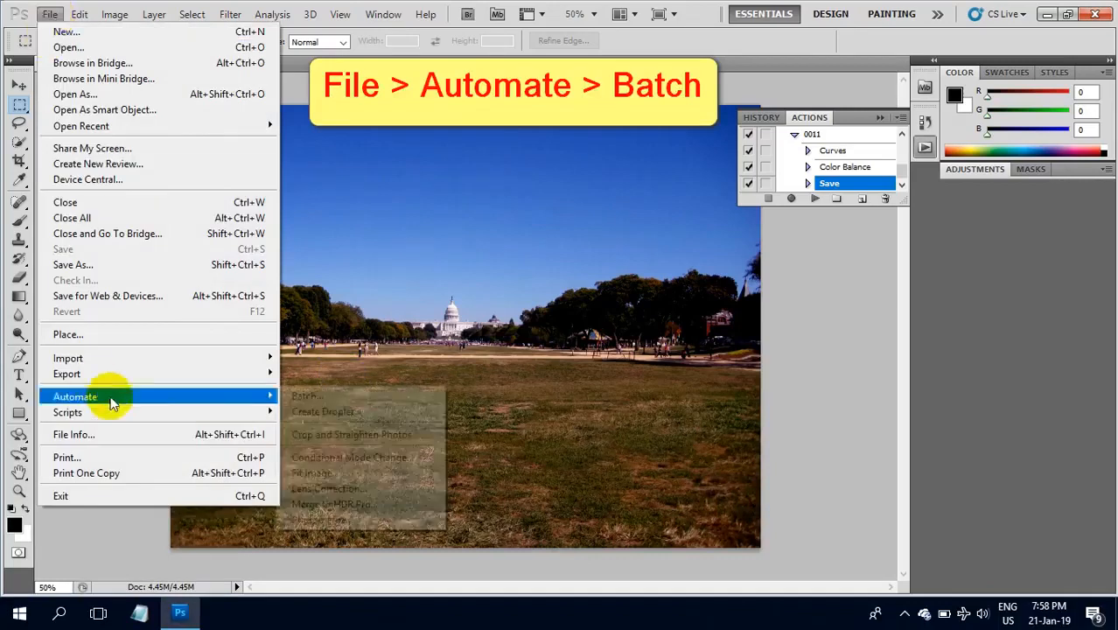
click(305, 396)
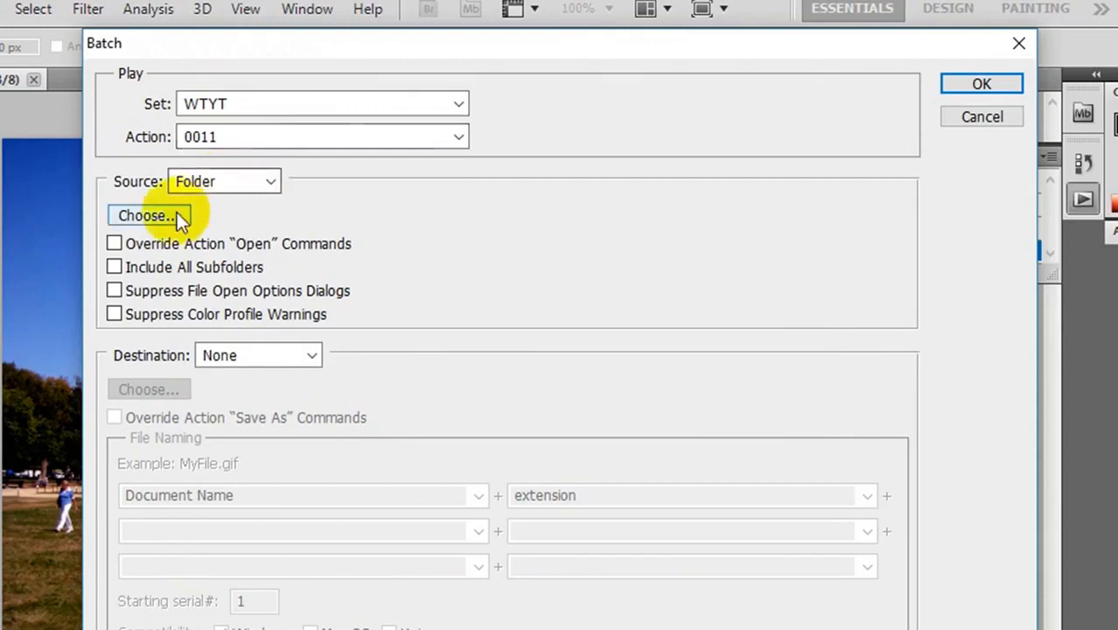
click(261, 176)
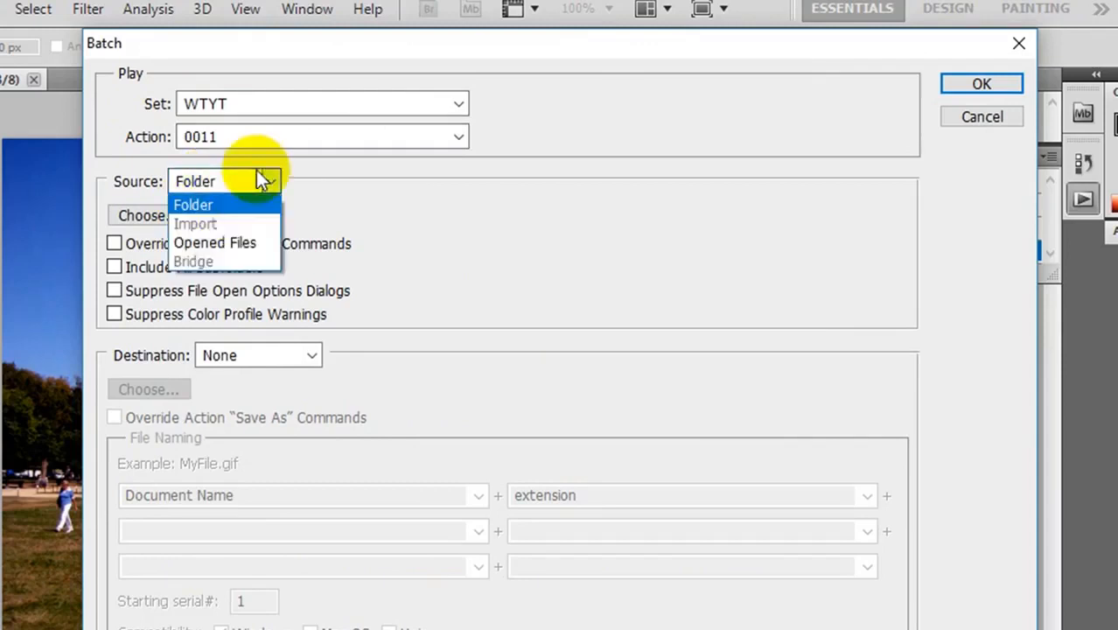
click(216, 207)
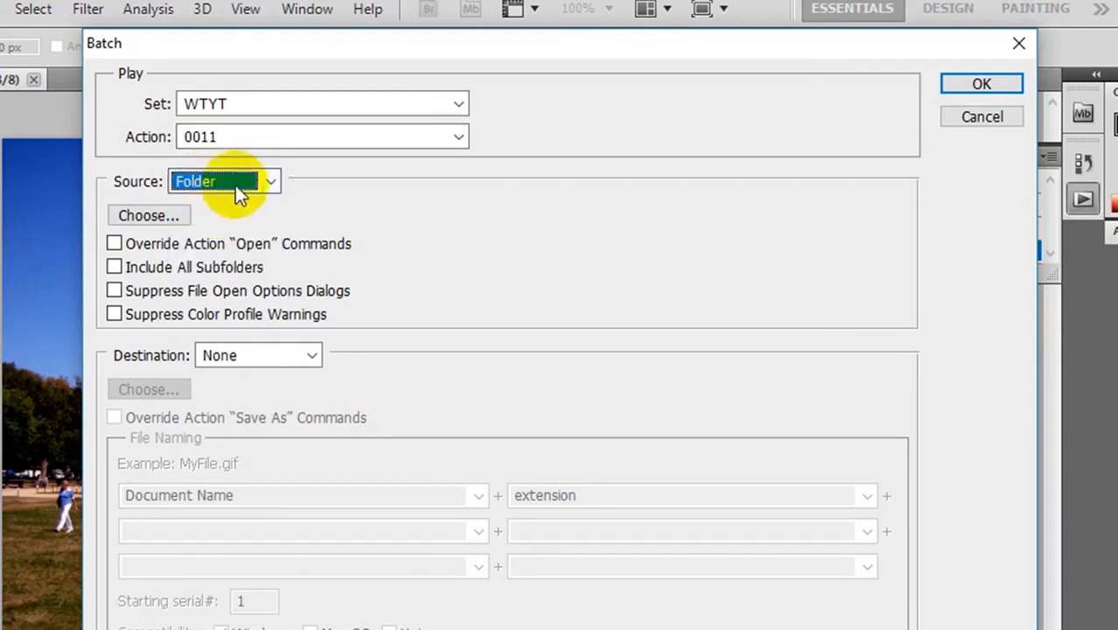
Choose D:\lesson-14\Old as the batch source folder and run action 0011 from set WTYT on its photos.
click(151, 215)
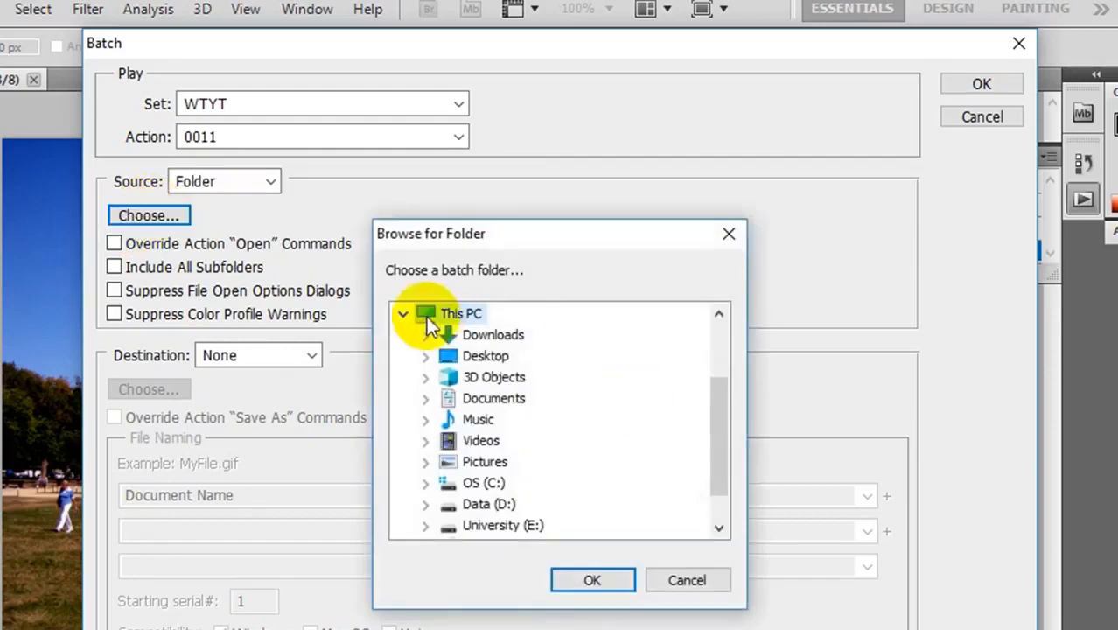
click(477, 504)
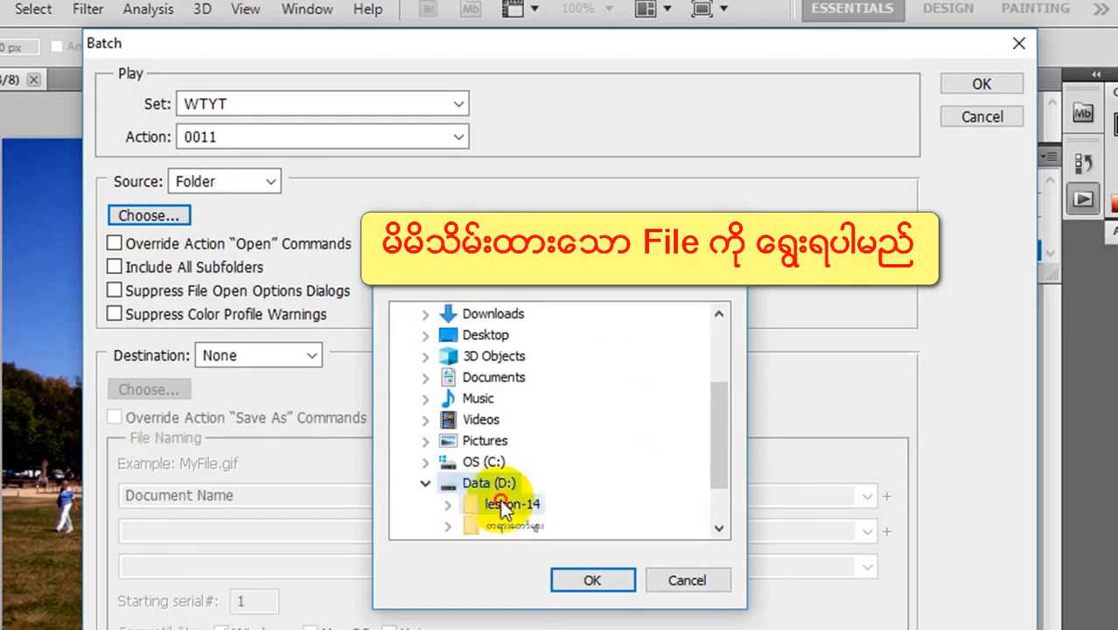
click(503, 505)
drag(719, 451, 719, 459)
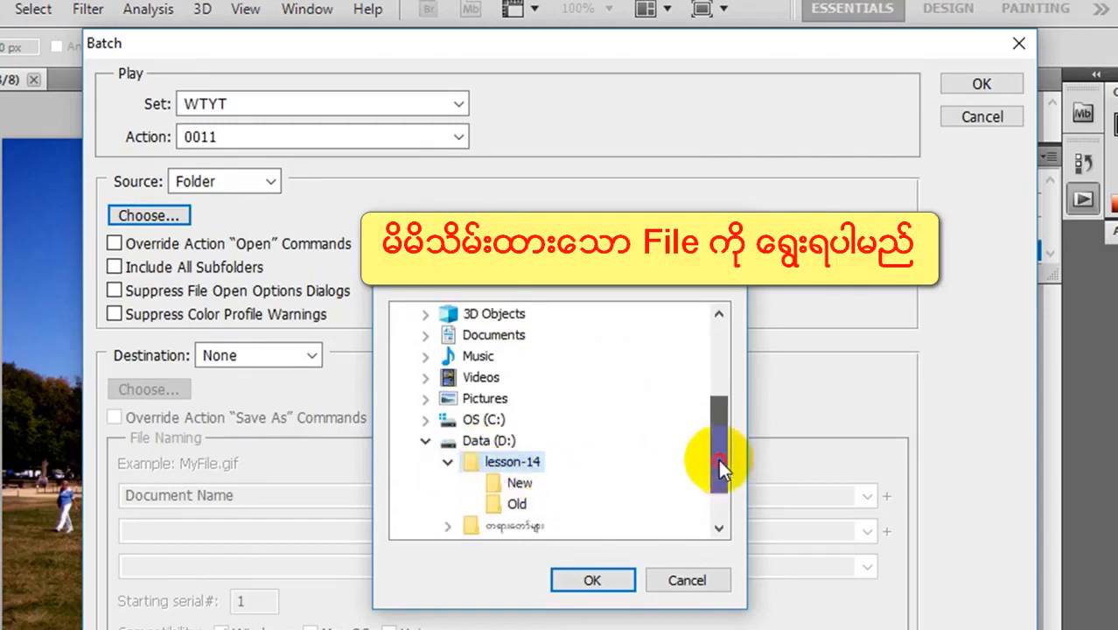
click(517, 504)
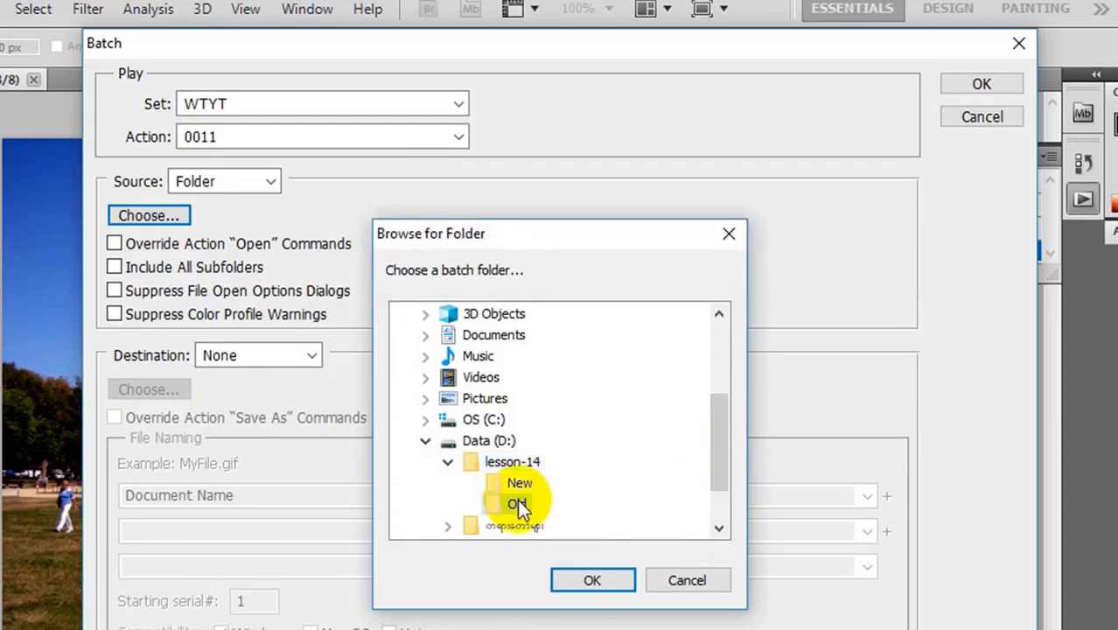
click(595, 580)
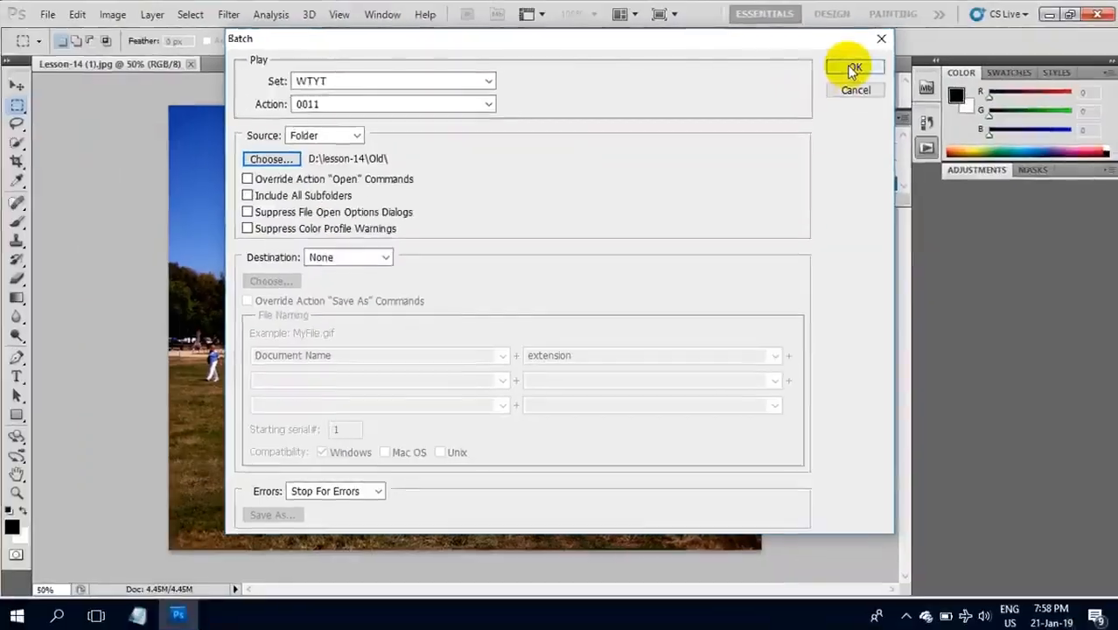
click(850, 68)
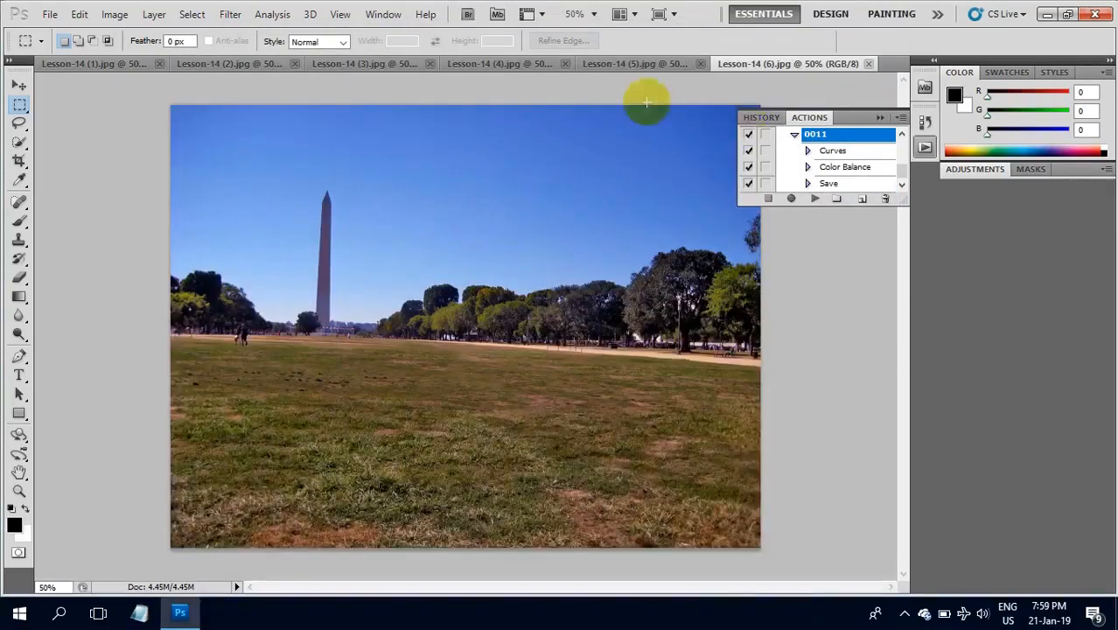
Switch to File Explorer and check the batch-processed photos in the New folder of lesson-14 on Data (D:).
click(1046, 15)
double_click(29, 28)
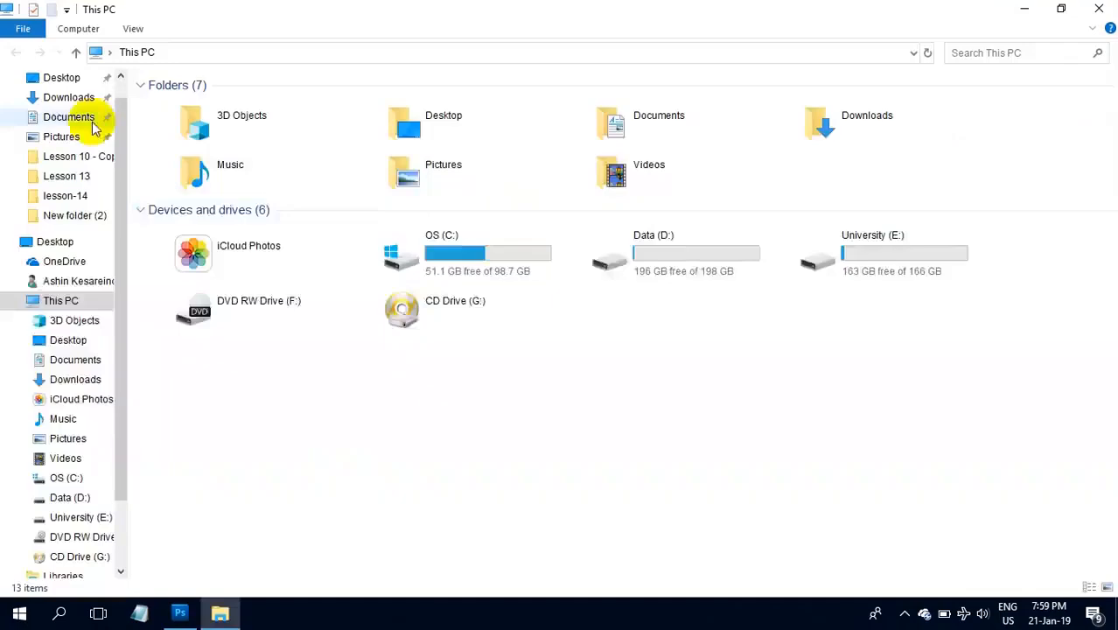
double_click(665, 254)
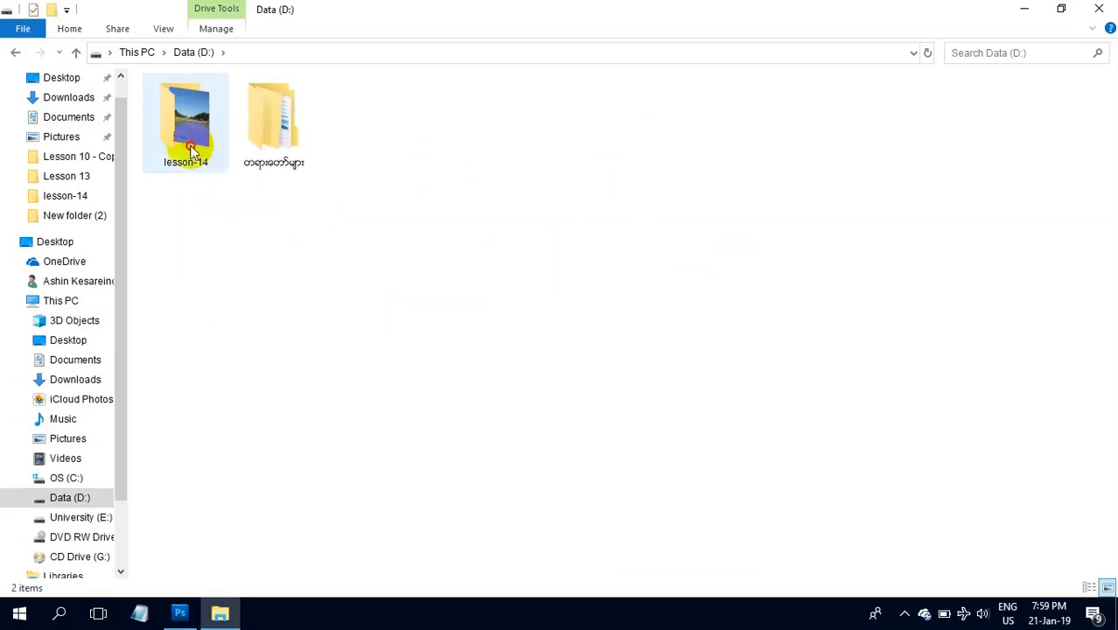
double_click(191, 149)
double_click(208, 142)
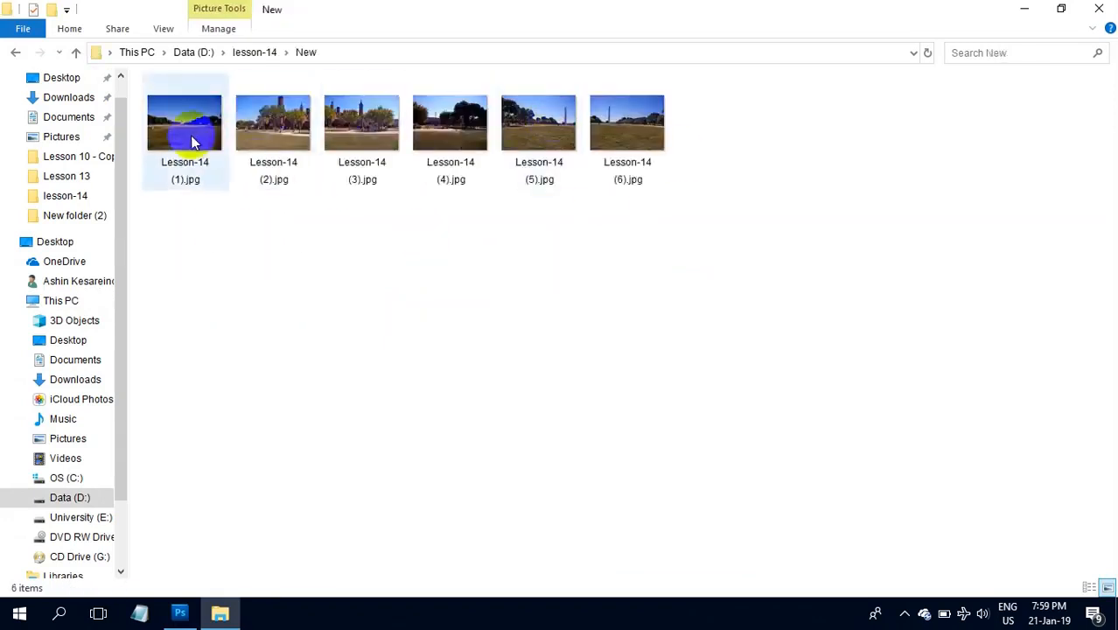
Compare with the original photos in the Old folder of lesson-14, and minimize the folder window.
click(76, 53)
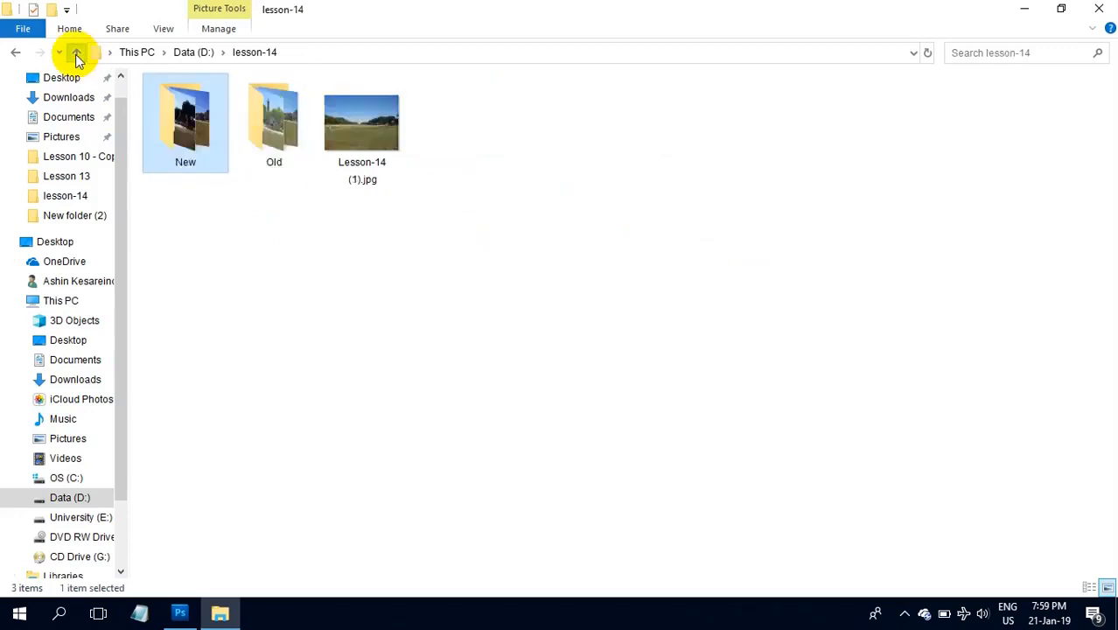
double_click(267, 109)
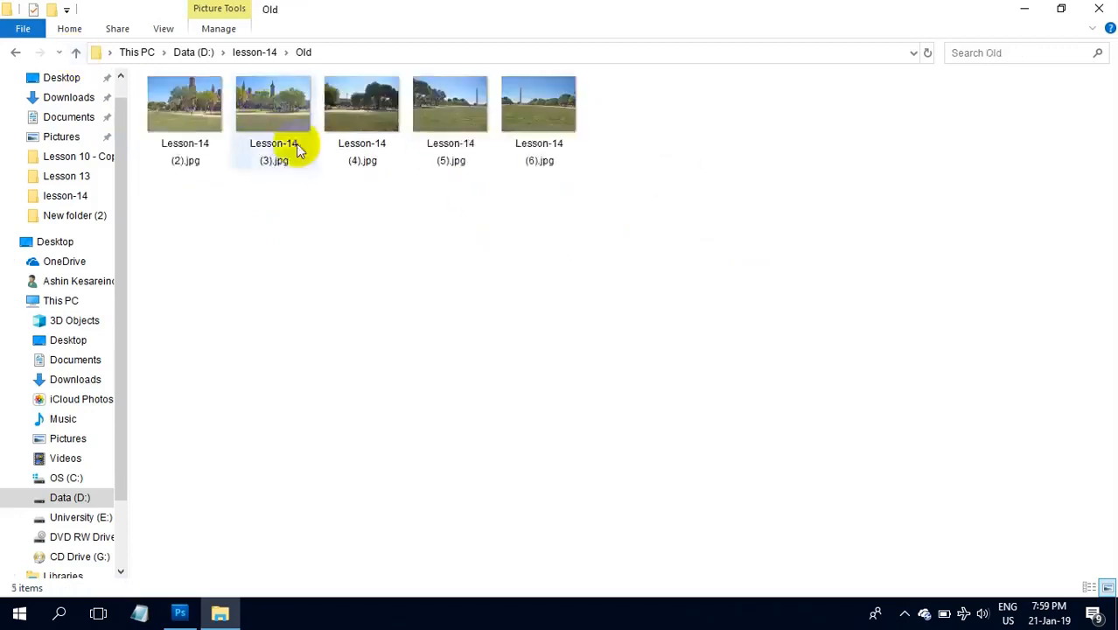
click(76, 54)
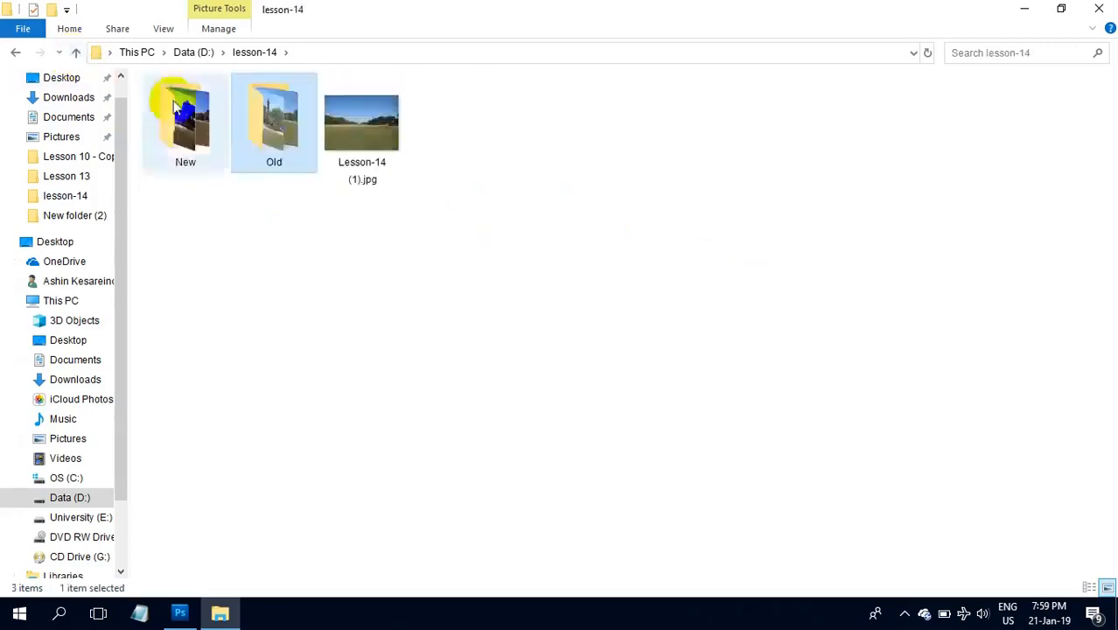
click(1027, 8)
Switch to Photoshop and open the Photomerge command with Folder as the source type.
click(179, 613)
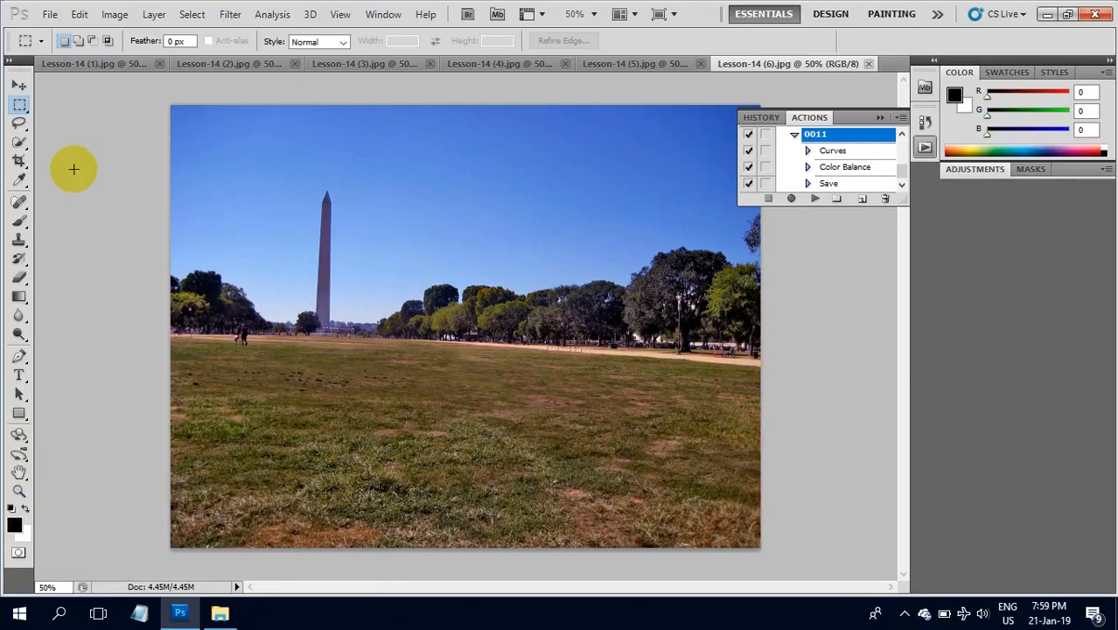
click(50, 15)
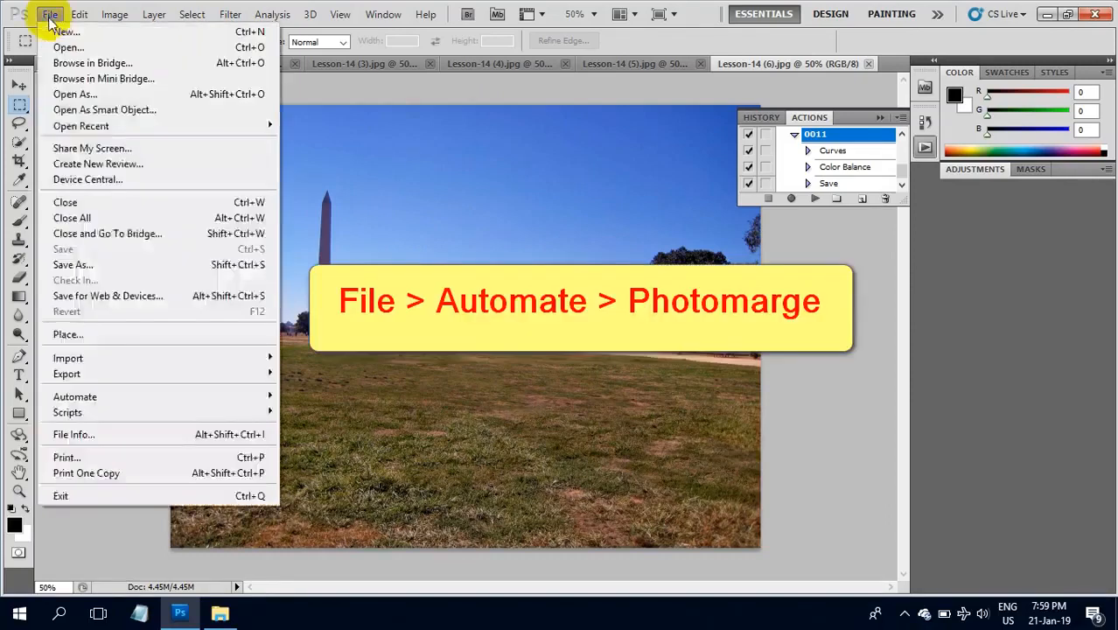
mouse_move(198, 405)
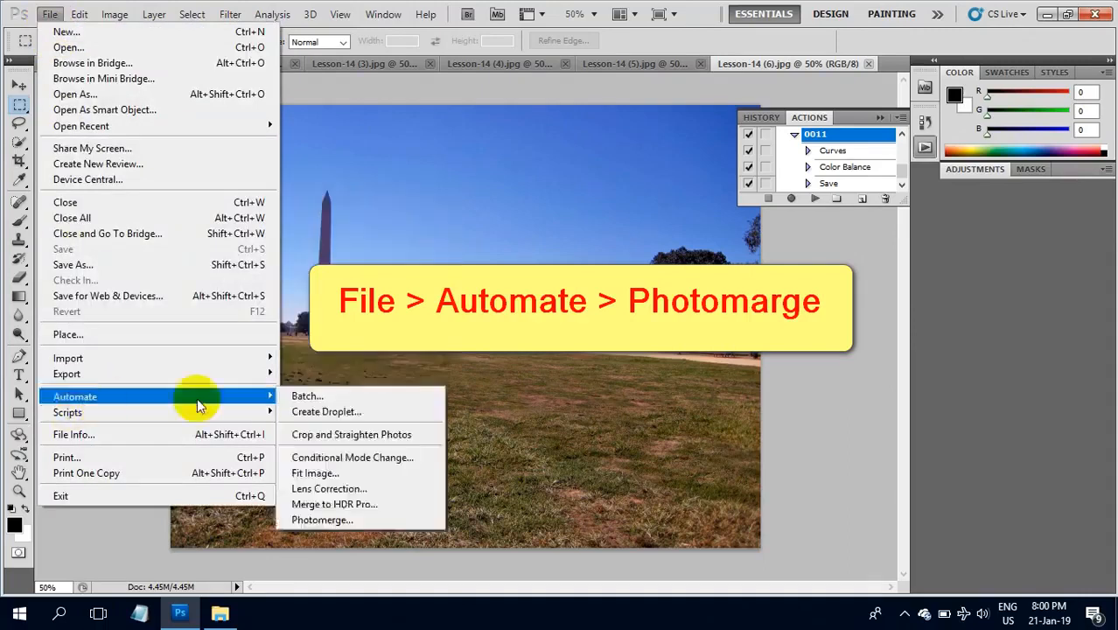
mouse_move(278, 421)
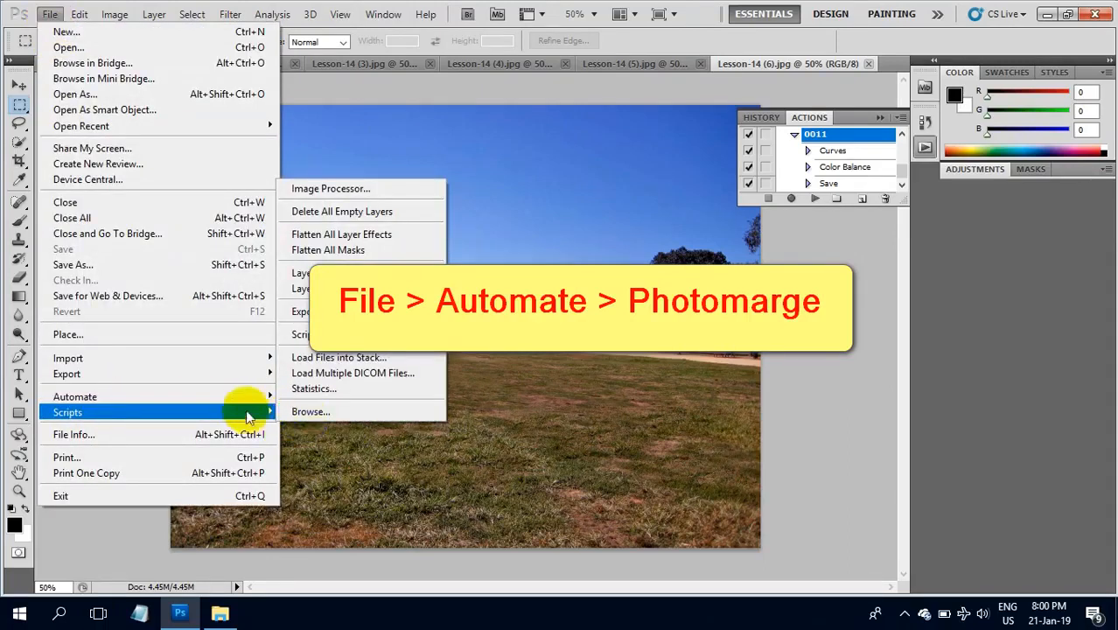
mouse_move(249, 396)
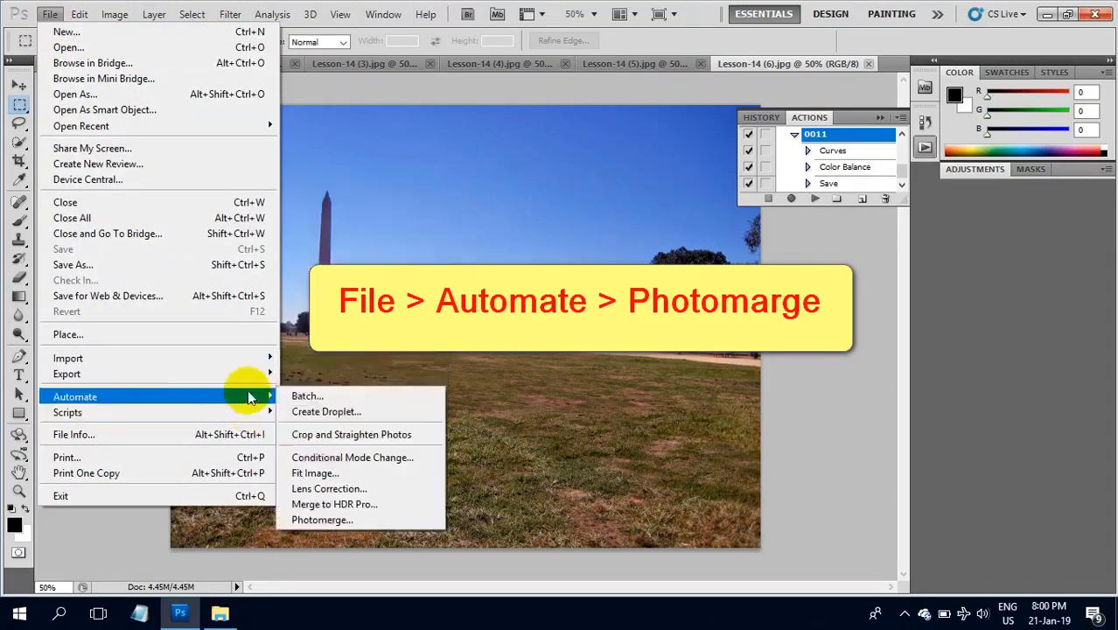
click(306, 521)
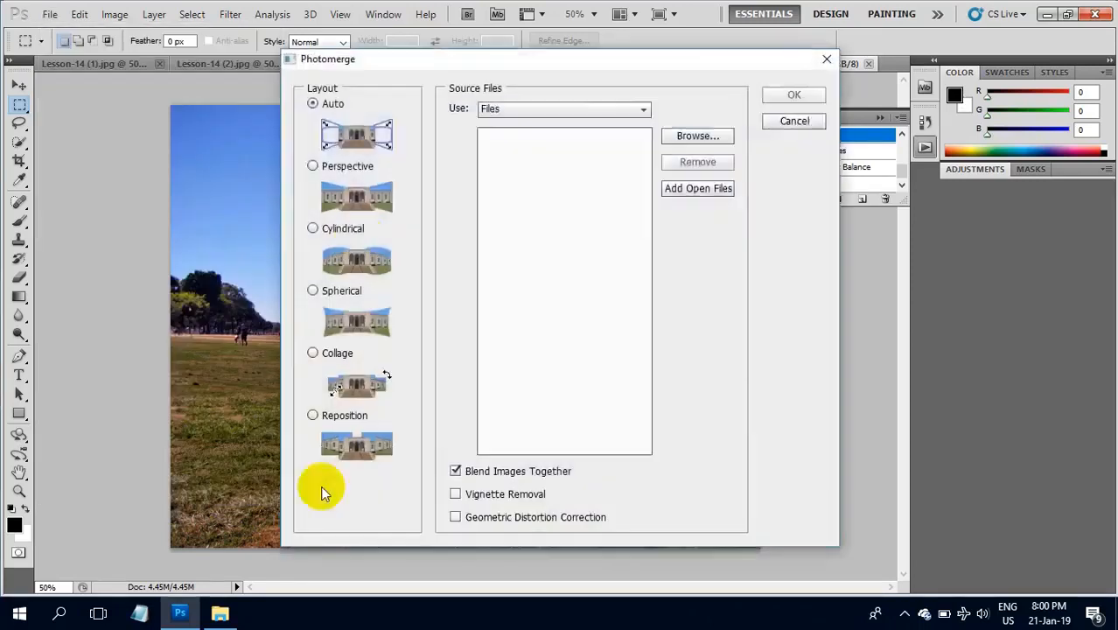
click(507, 108)
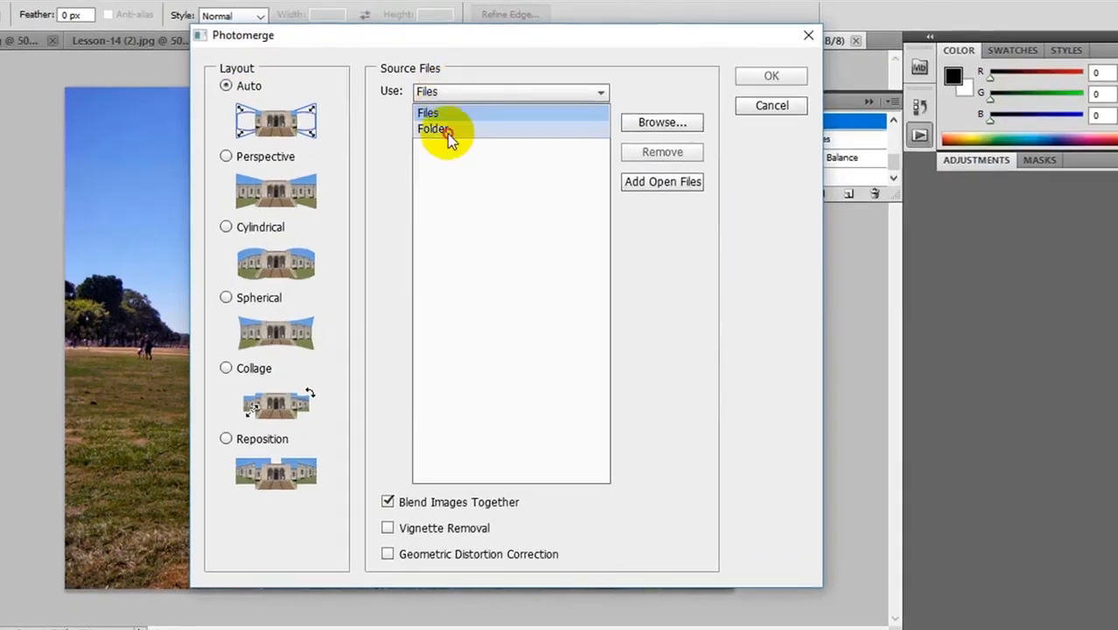
click(509, 141)
Choose D:\lesson-14\New as the Photomerge source folder and merge its photos with the Auto layout and Blend Images Together.
click(658, 129)
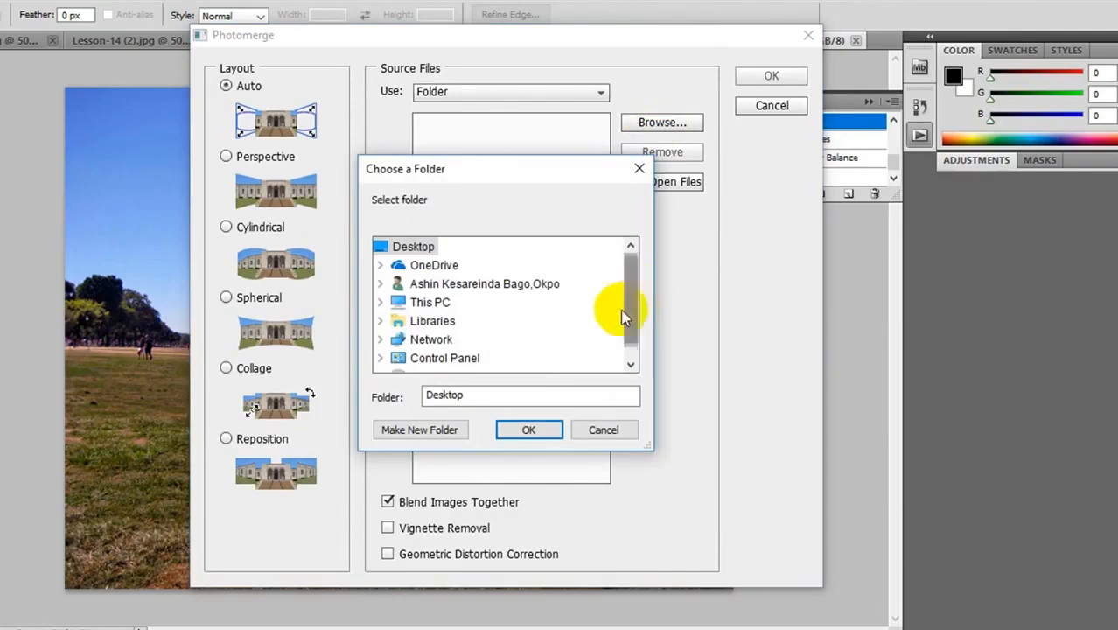
click(433, 303)
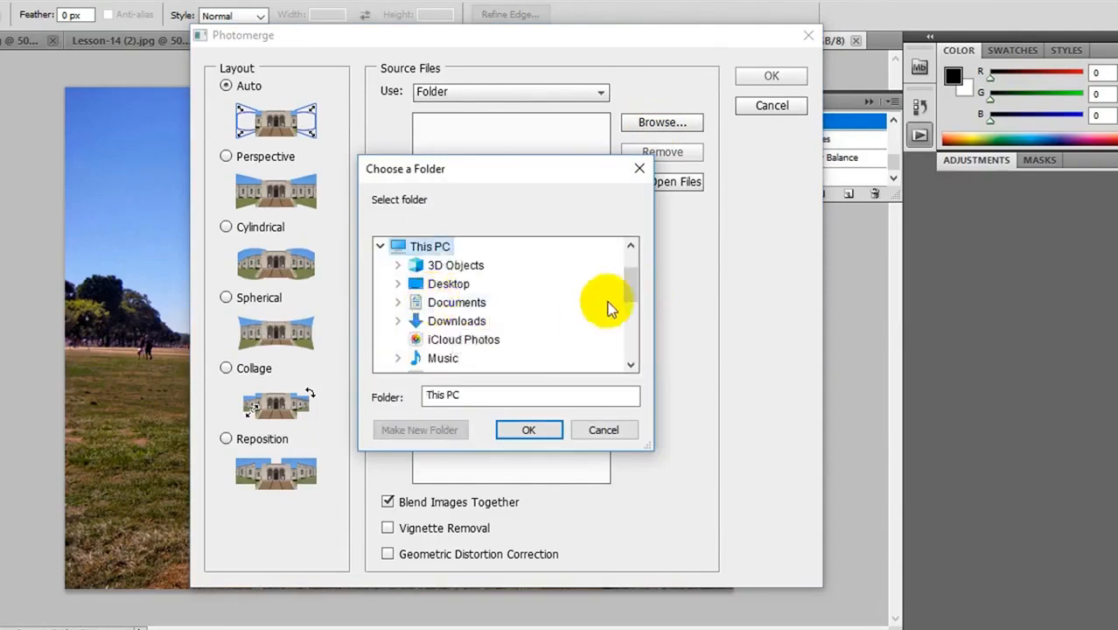
drag(626, 292, 632, 321)
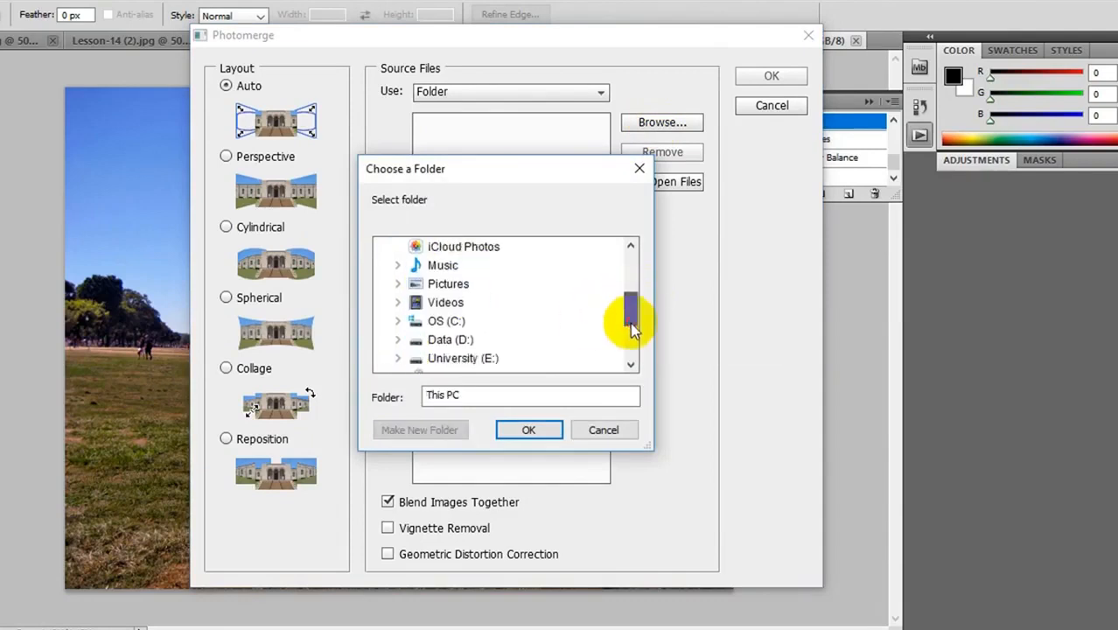
click(445, 340)
click(462, 341)
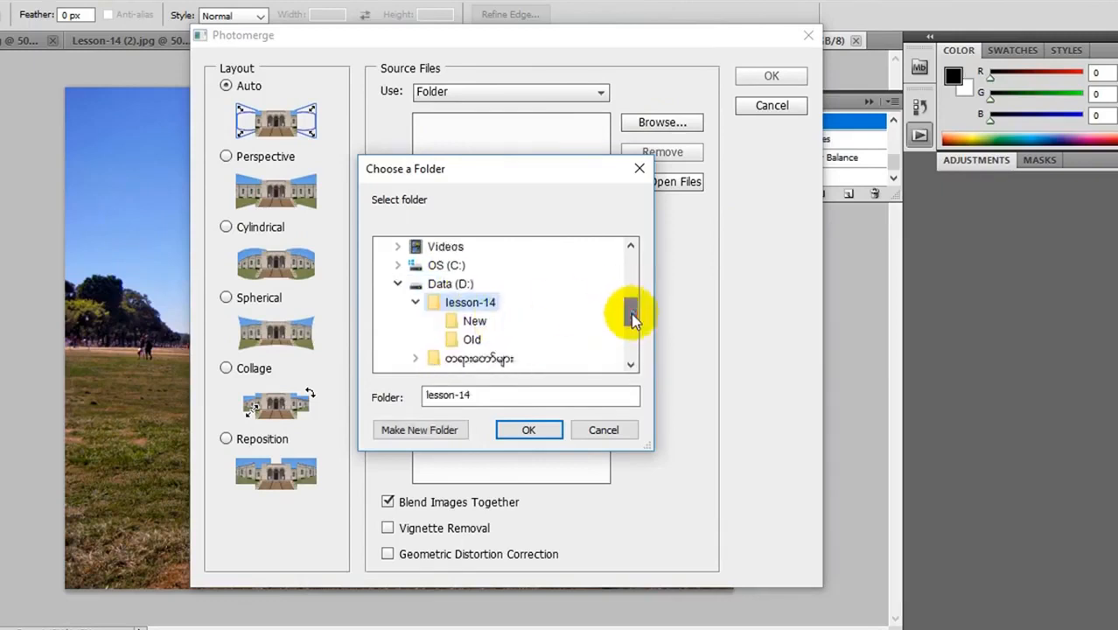
click(477, 320)
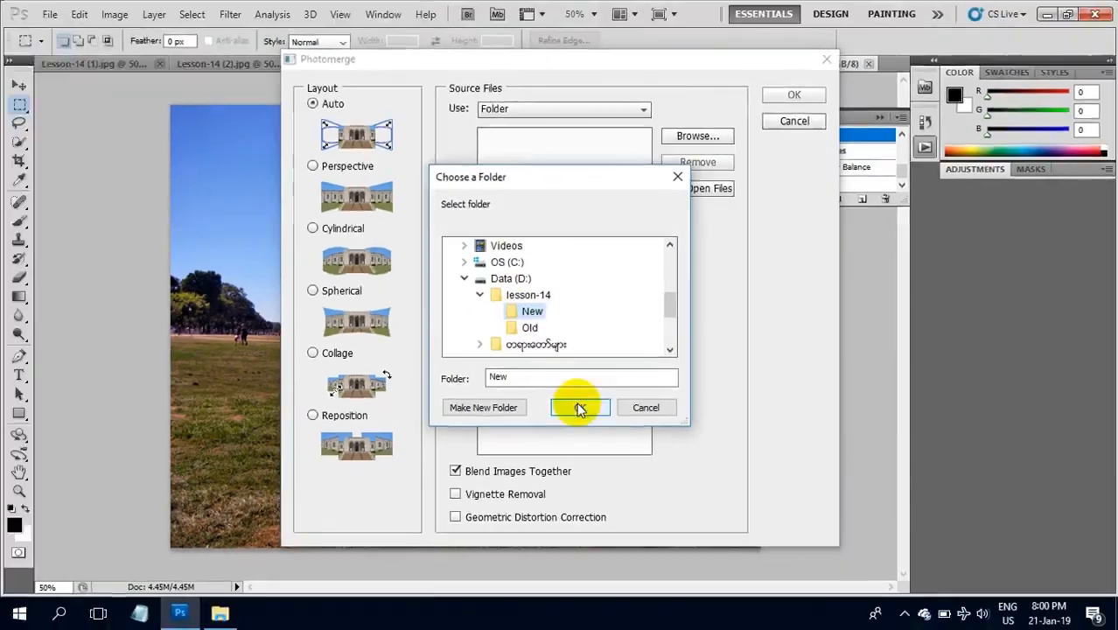
click(580, 410)
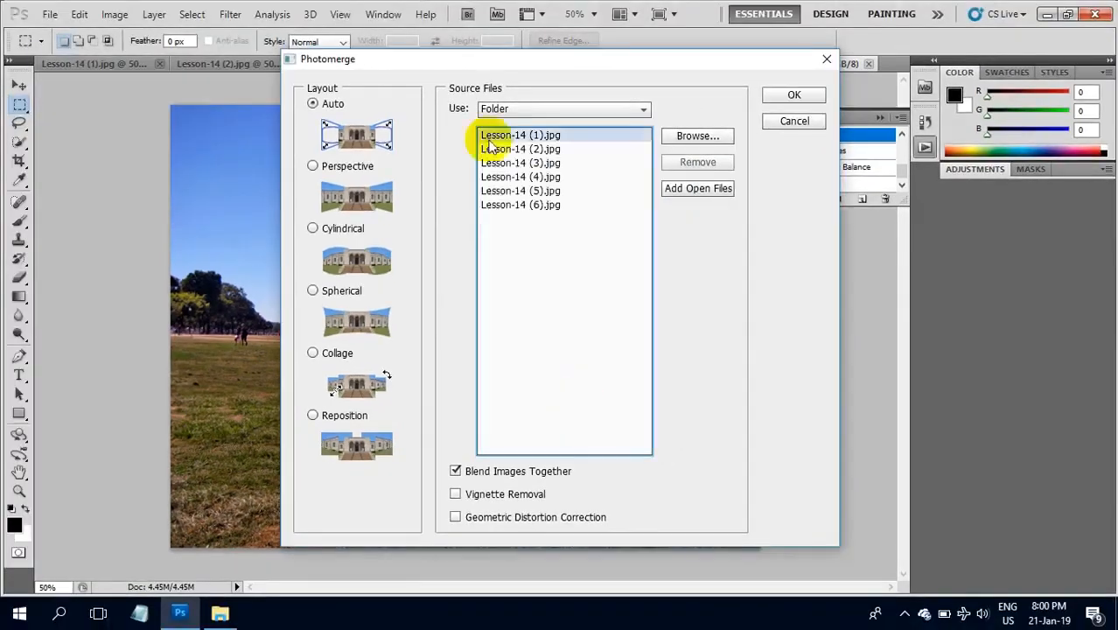
click(794, 96)
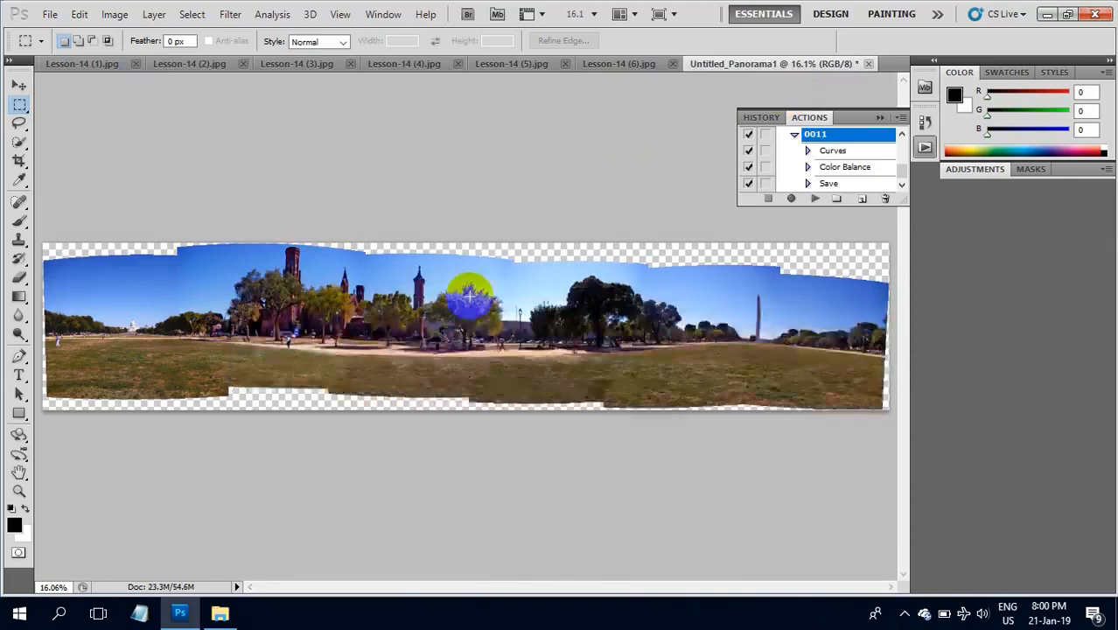
Close the History and Actions panel group and show the Layers panel.
click(900, 119)
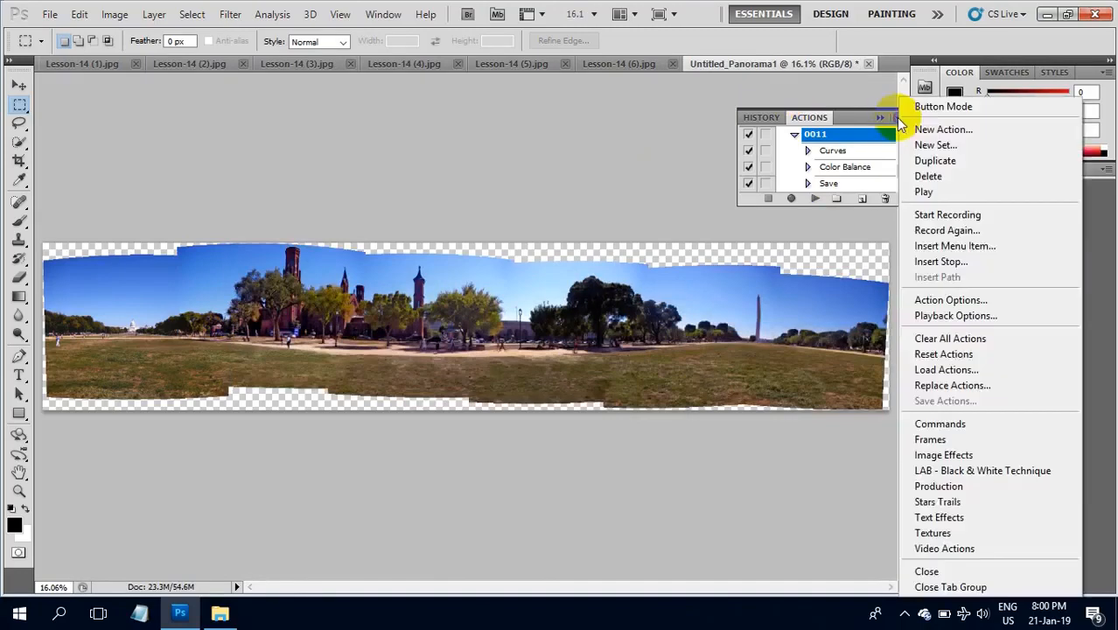
click(943, 588)
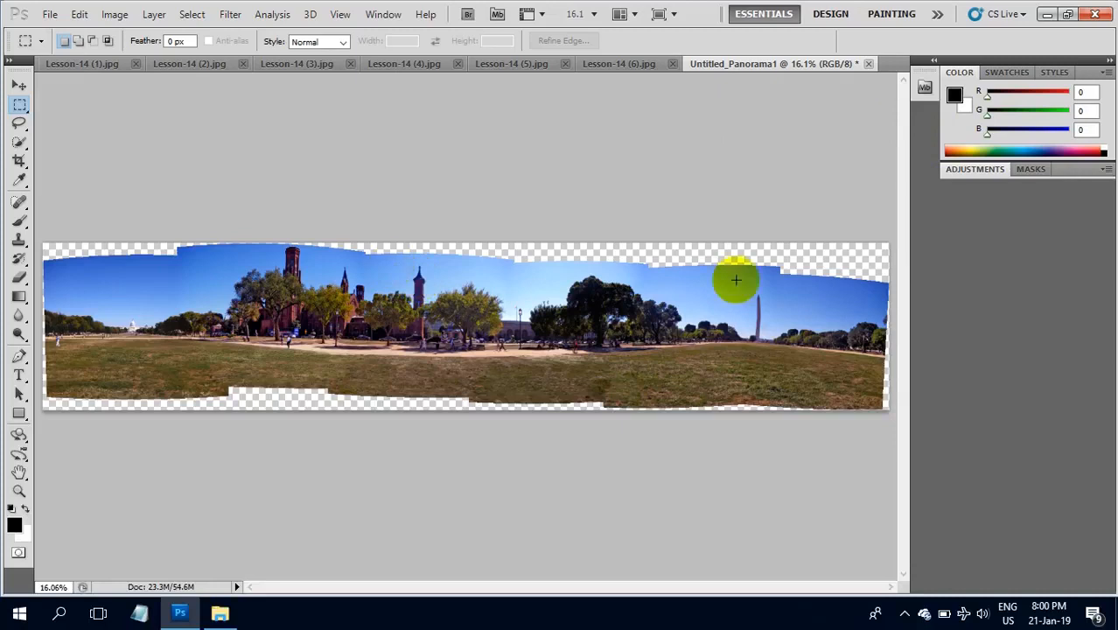
click(381, 15)
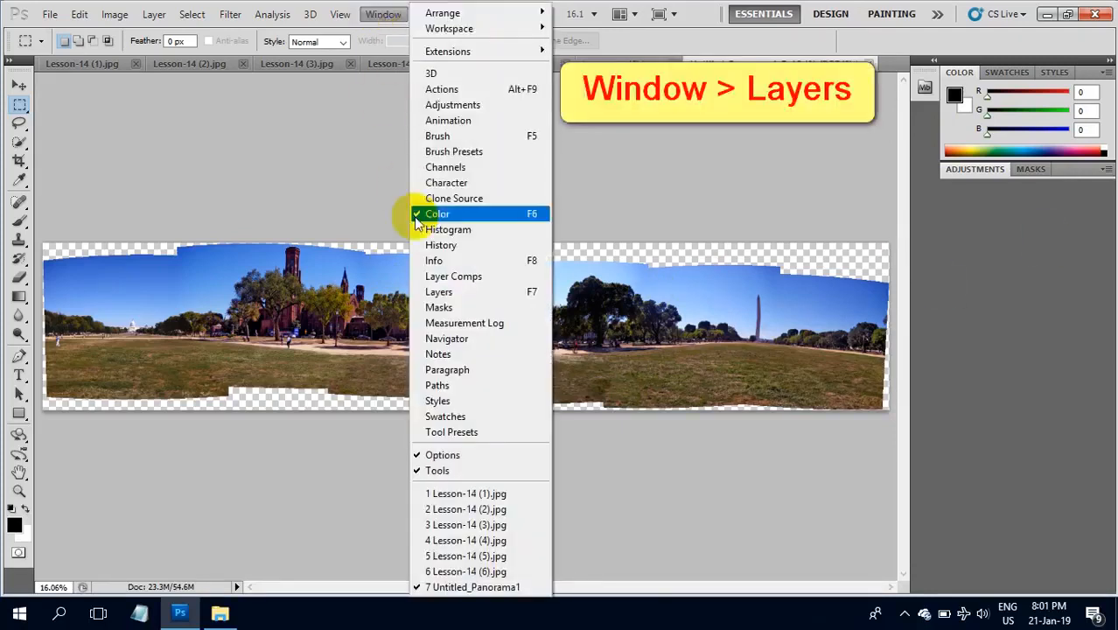
click(440, 294)
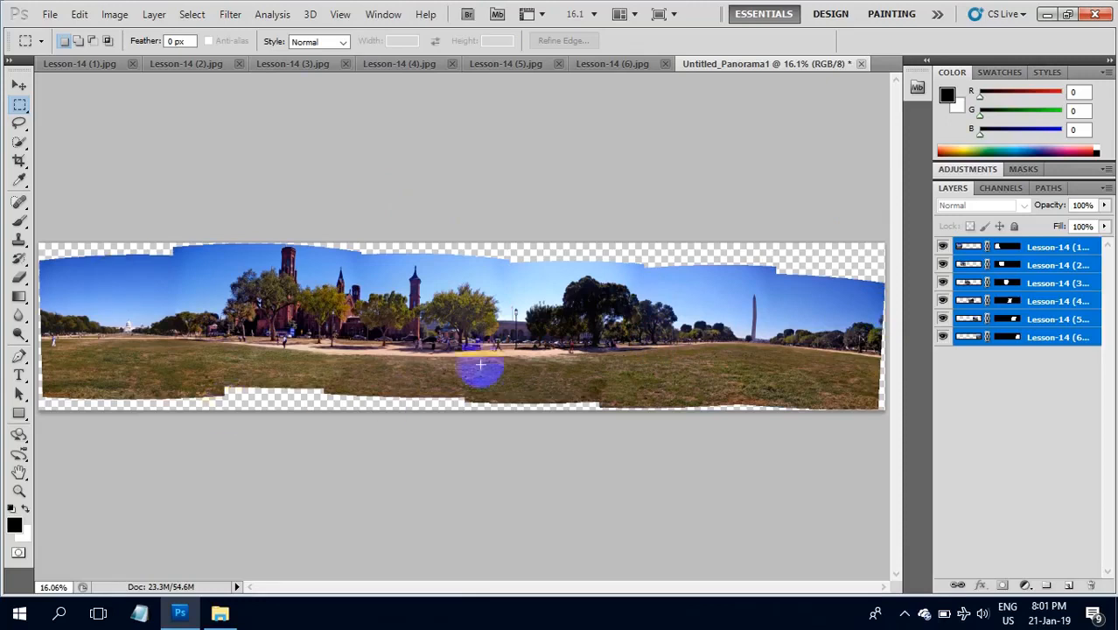
Crop the panorama to trim the uneven transparent edges along its bottom, right and left sides.
click(19, 161)
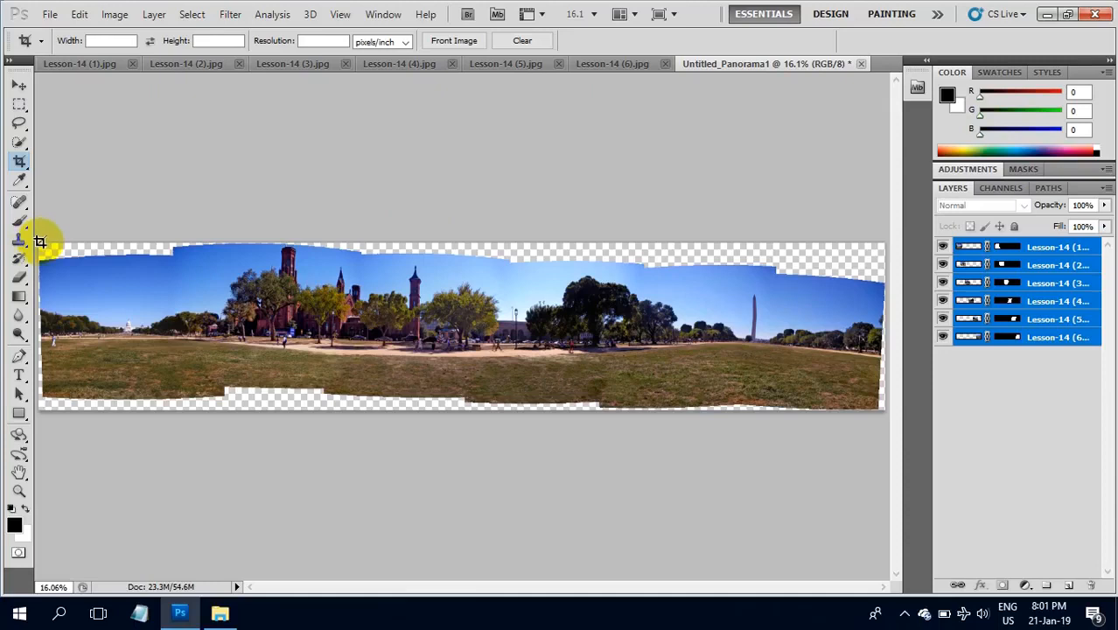
mouse_move(64, 273)
mouse_down()
mouse_move(290, 338)
mouse_move(534, 377)
mouse_move(700, 385)
mouse_move(840, 374)
mouse_move(876, 393)
mouse_up()
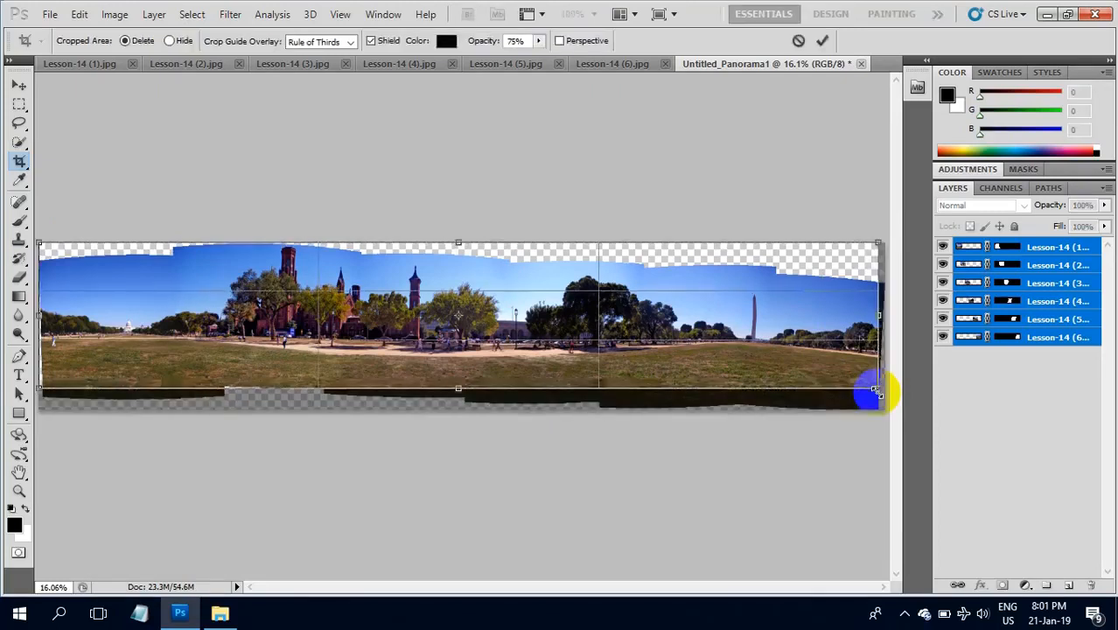
key(Return)
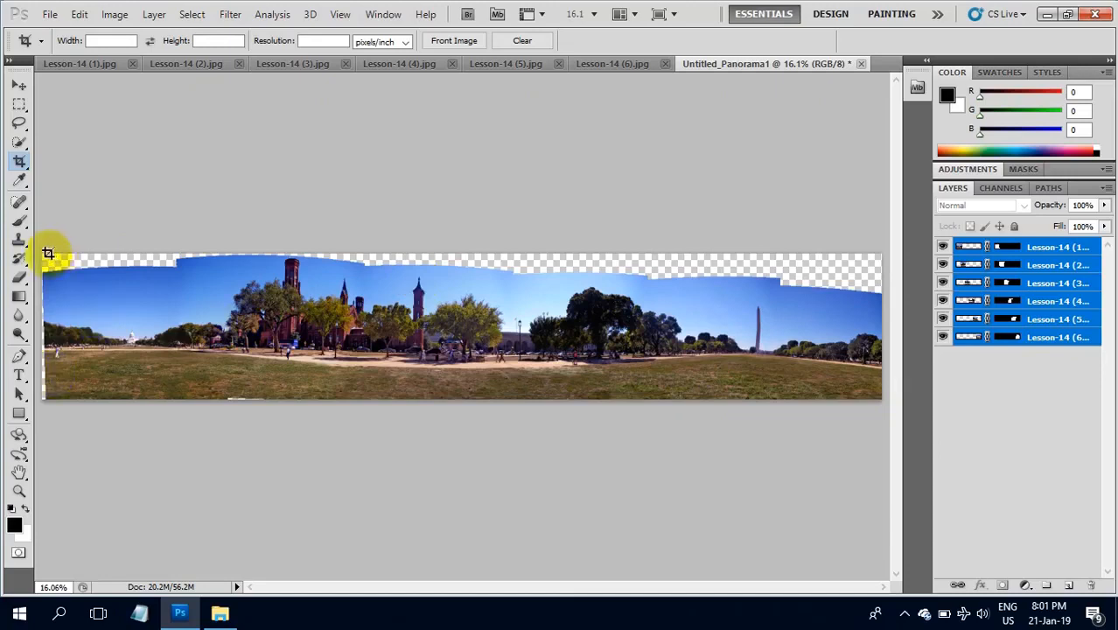
drag(48, 254, 1008, 507)
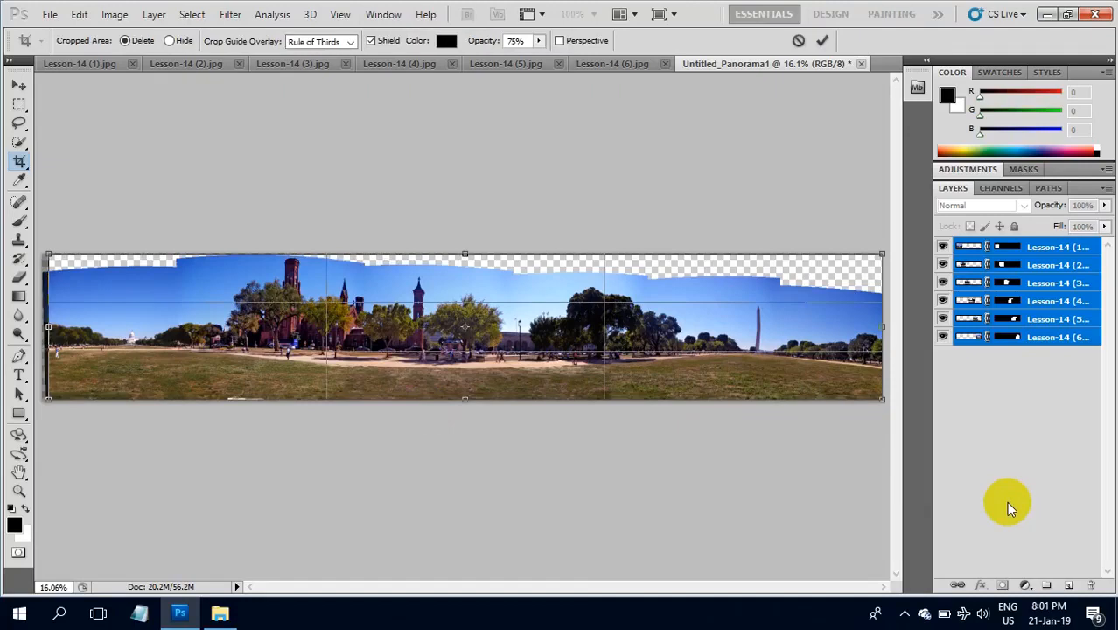
key(Return)
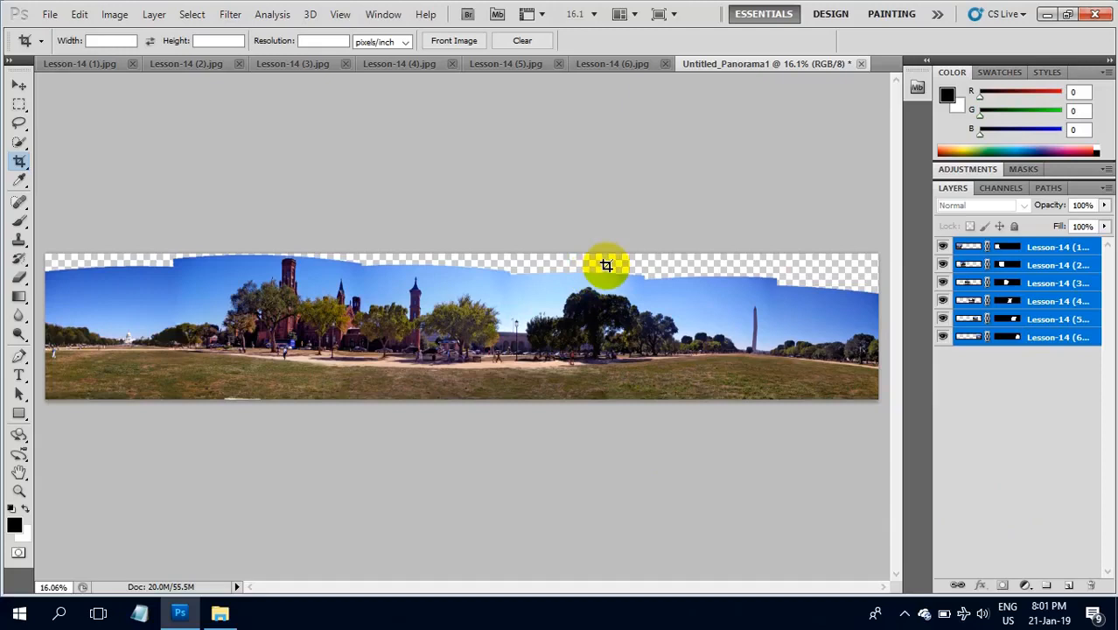
Add a new layer above the photo layers and set the Gradient tool's foreground color to the sky blue #3772d8 sampled from the panorama.
click(1071, 586)
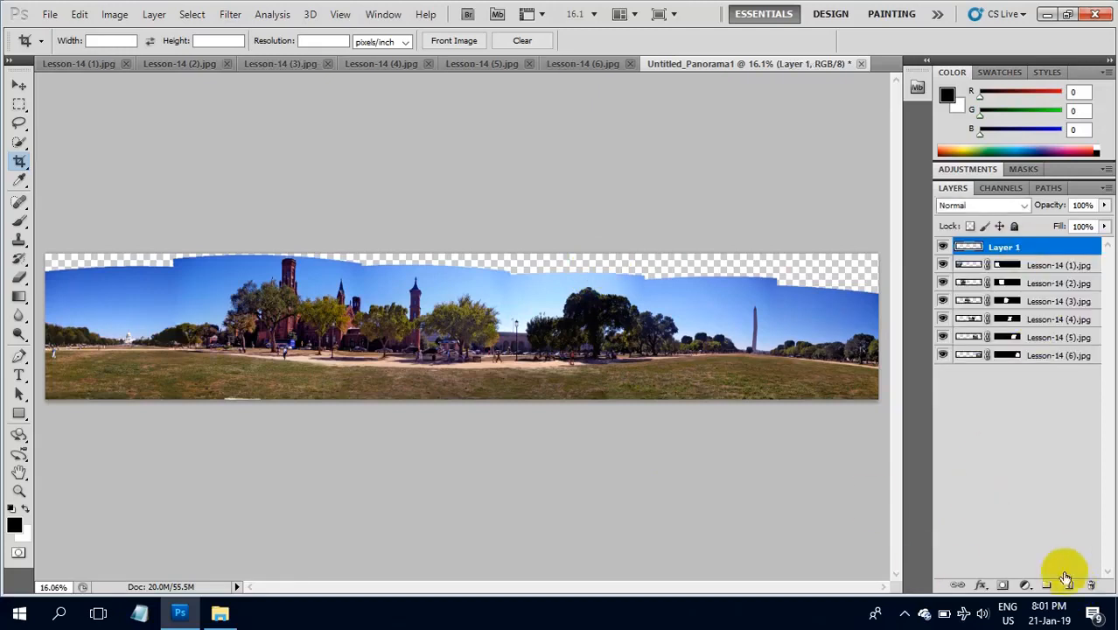
click(21, 301)
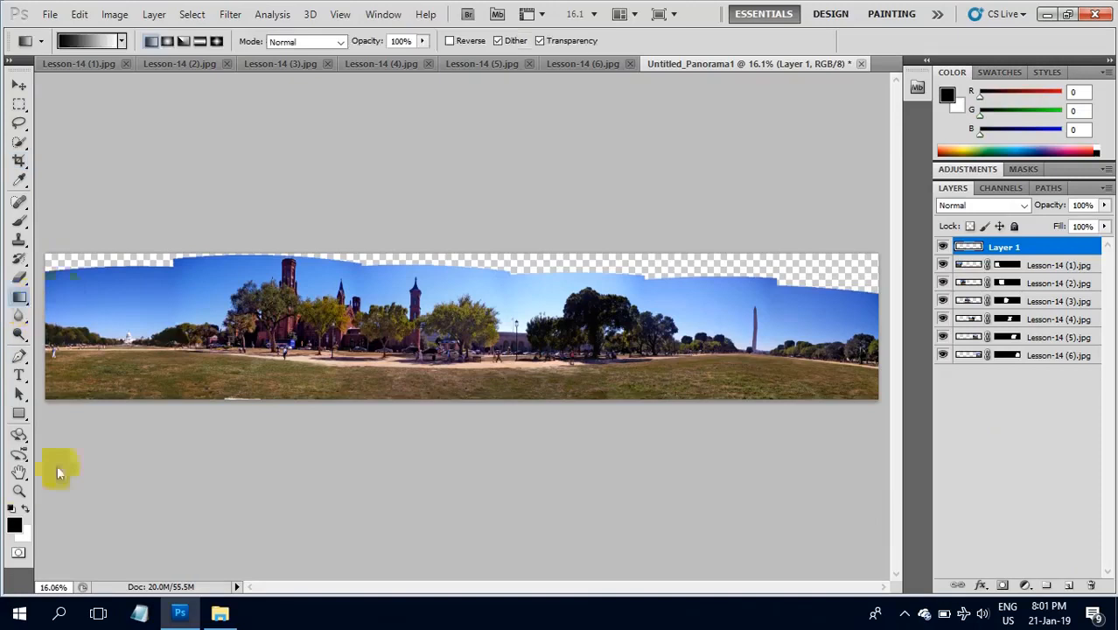
click(13, 528)
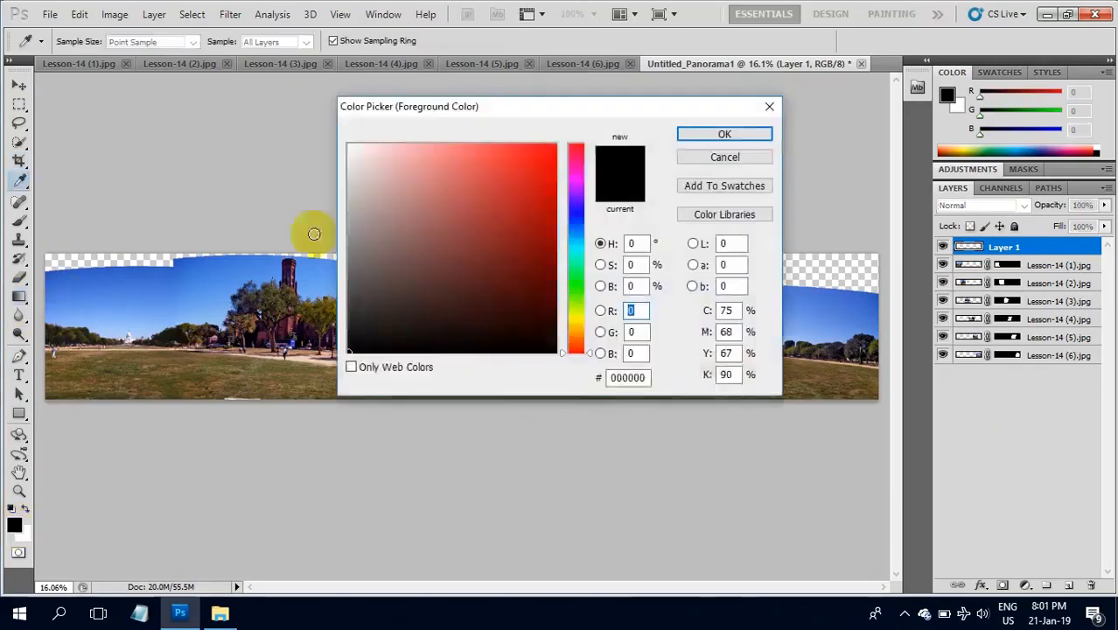
drag(524, 112, 590, 98)
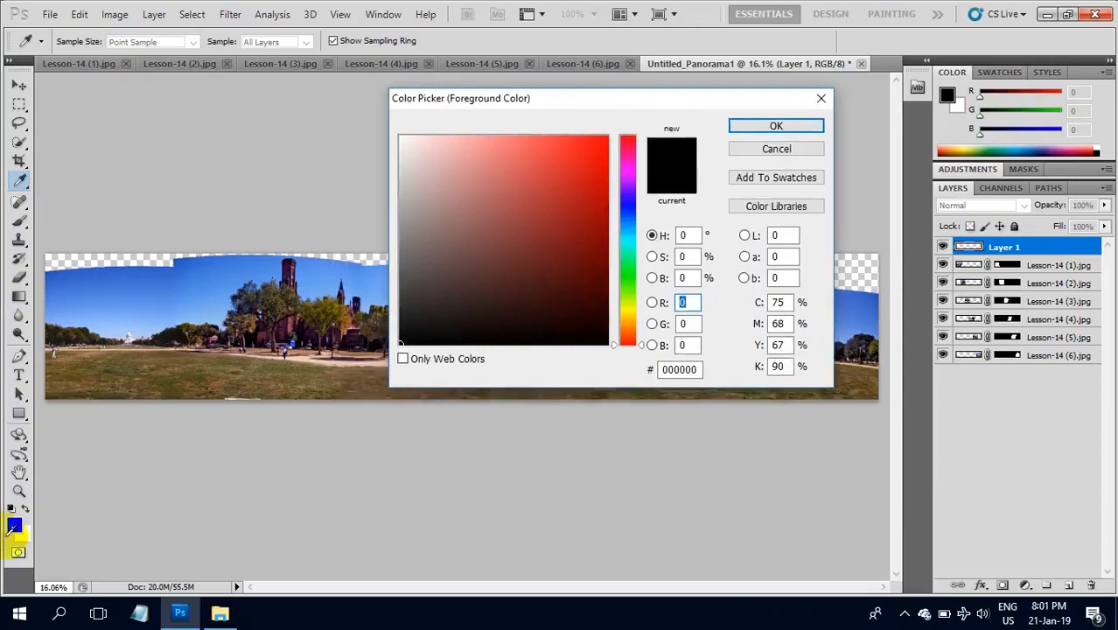
click(204, 257)
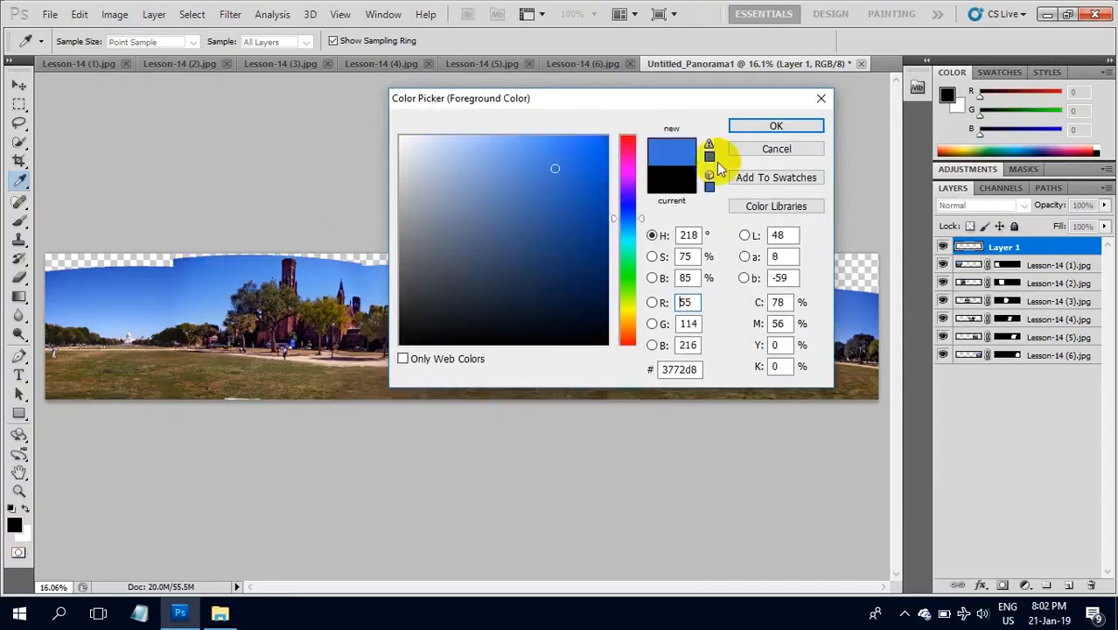
click(782, 123)
key(g)
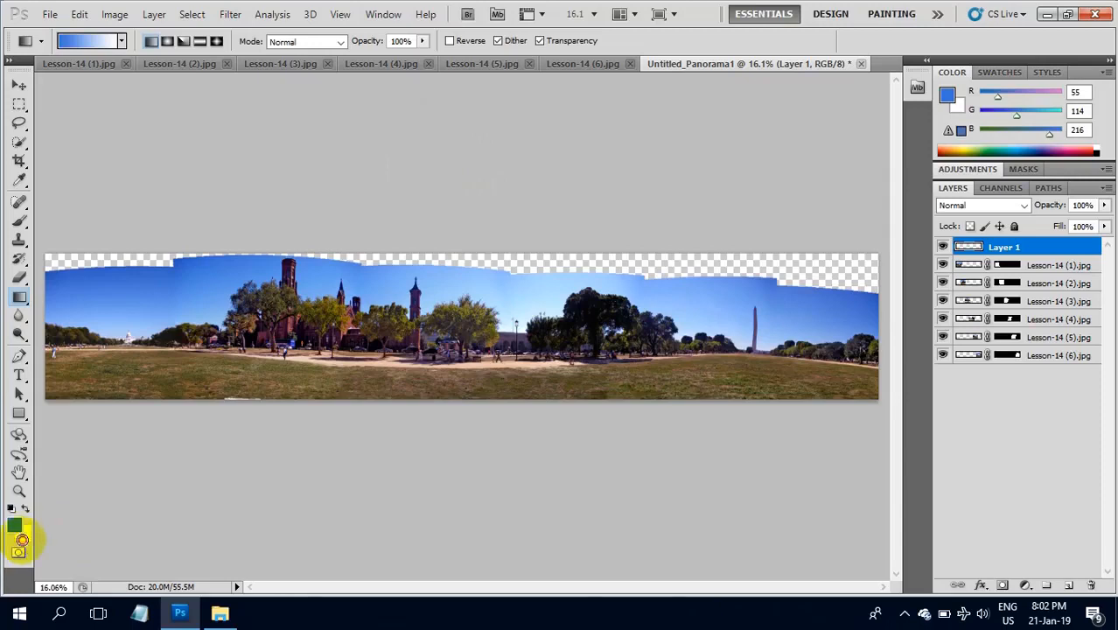
Set the background color to the light blue #8fbded sampled from the panorama's sky, keeping the foreground-to-background gradient.
click(22, 540)
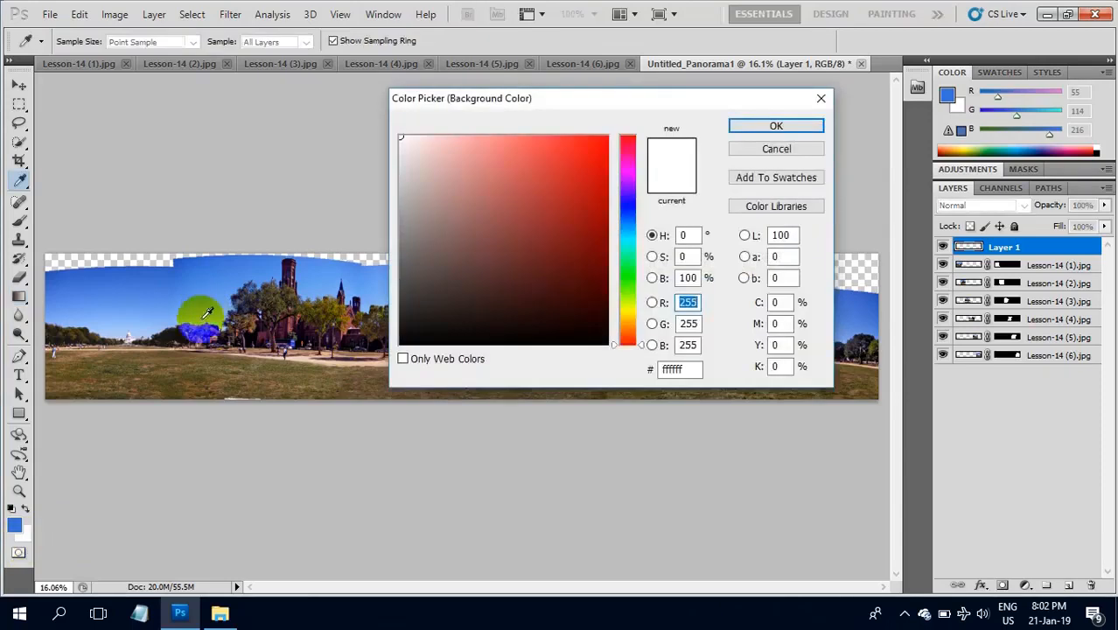
click(201, 252)
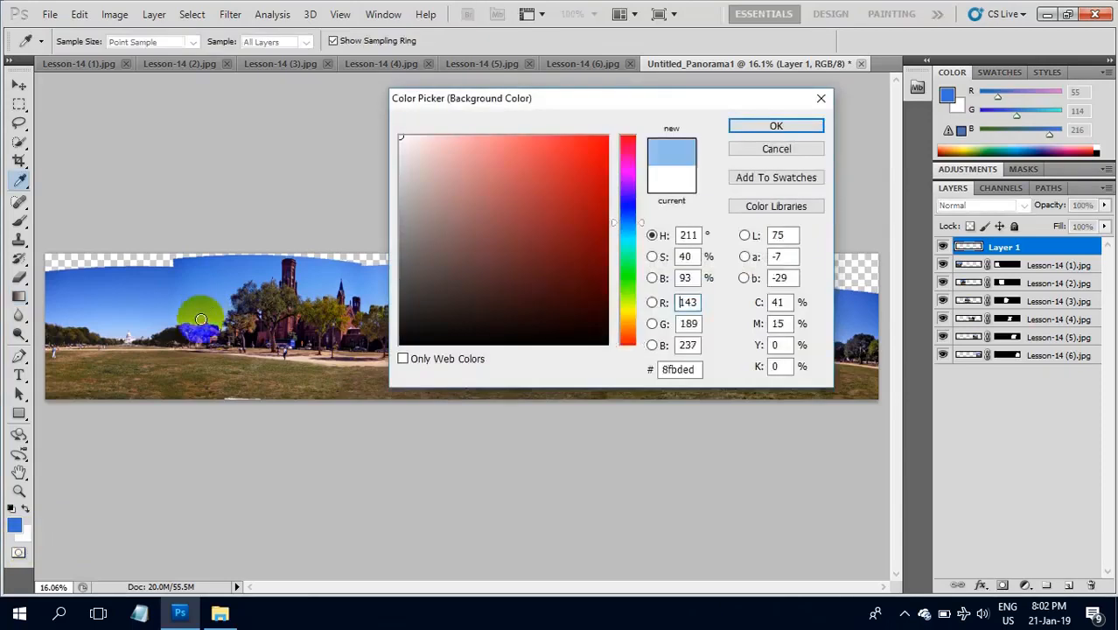
click(732, 128)
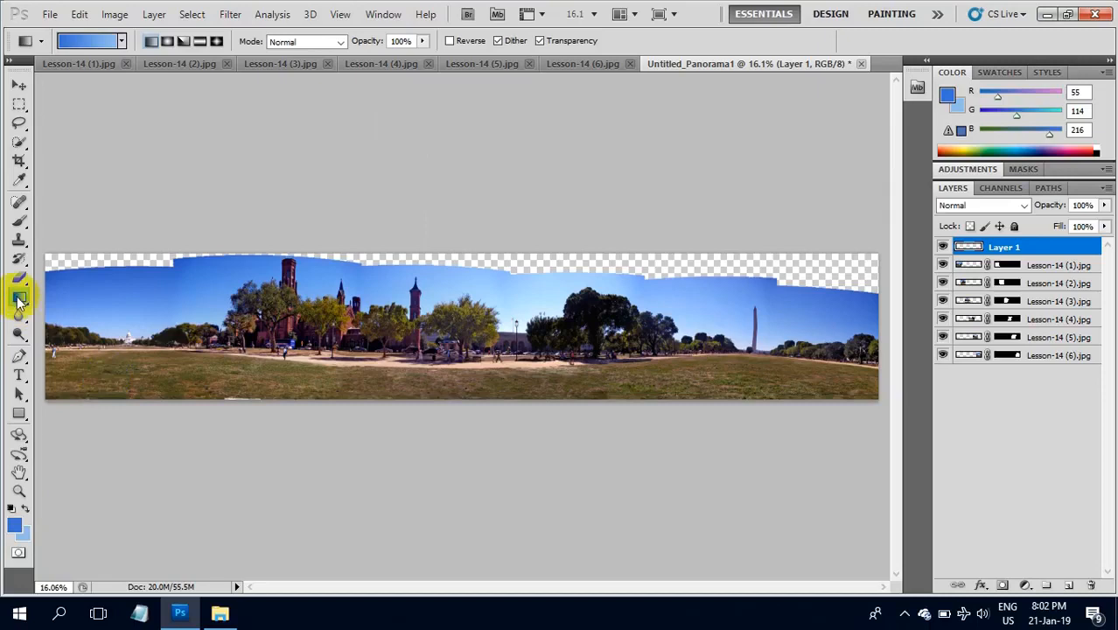
click(123, 42)
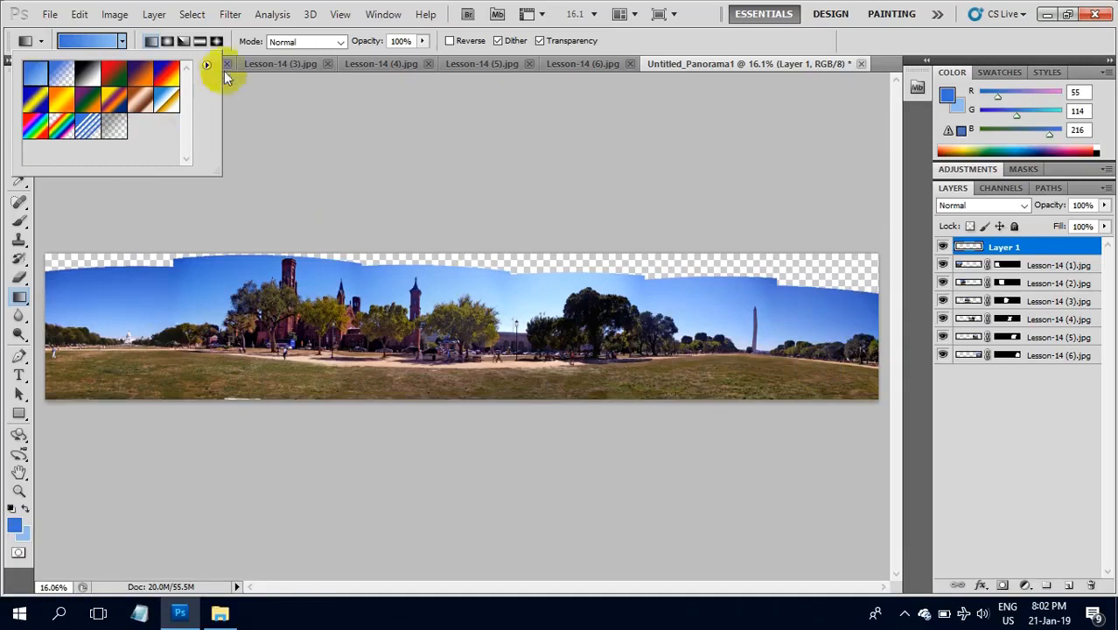
click(260, 94)
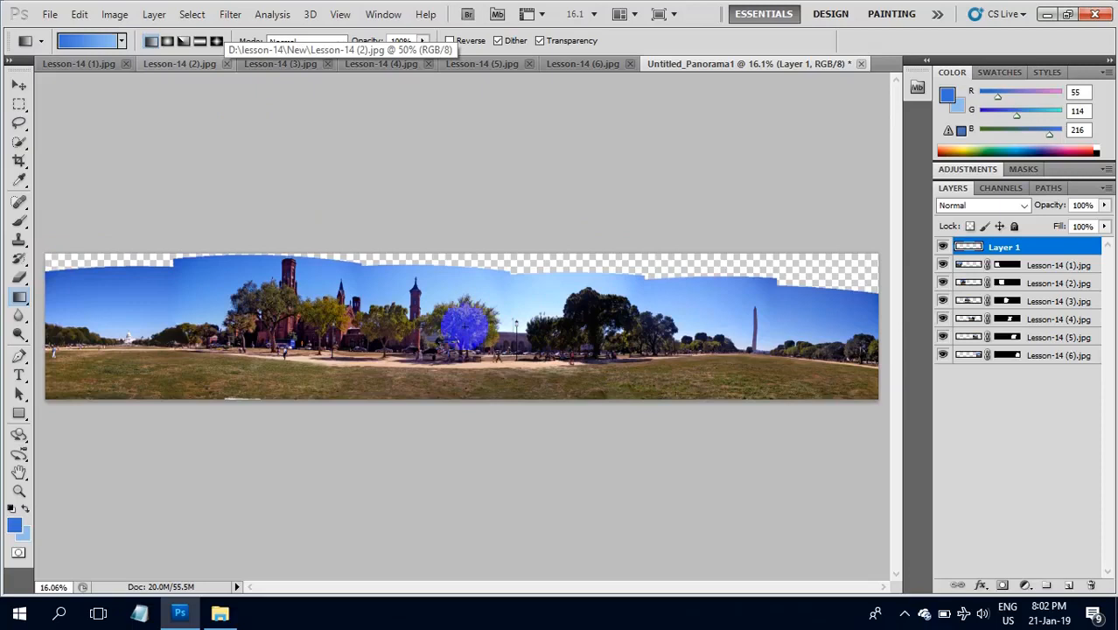
Select a full-width rectangular strip from the panorama's top edge down into the treetops, covering all the transparent gaps.
click(19, 105)
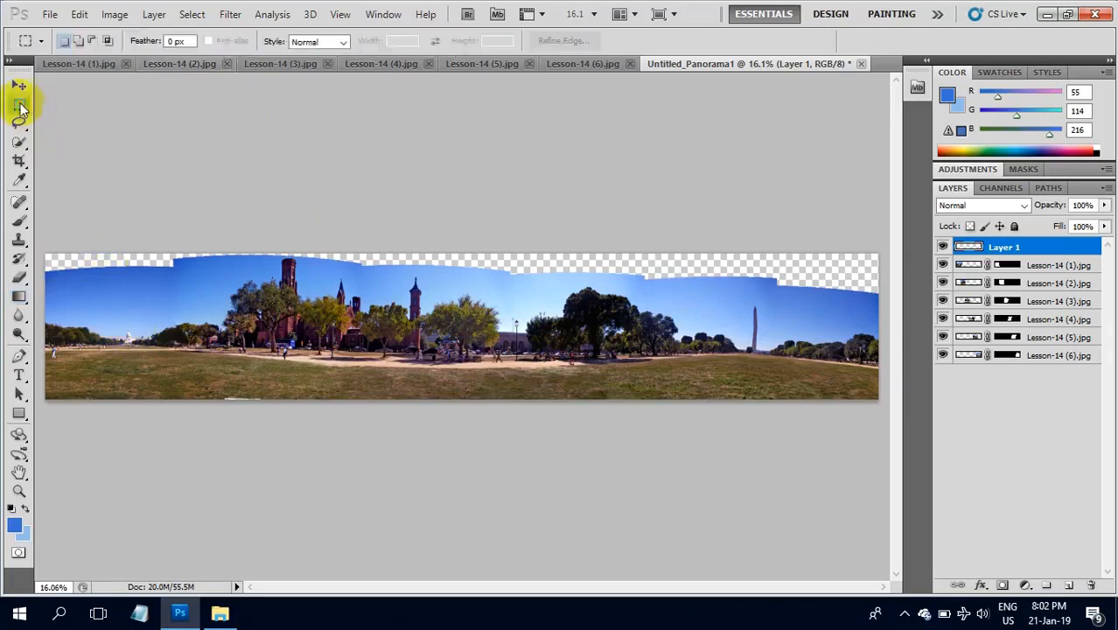
right_click(21, 104)
click(87, 102)
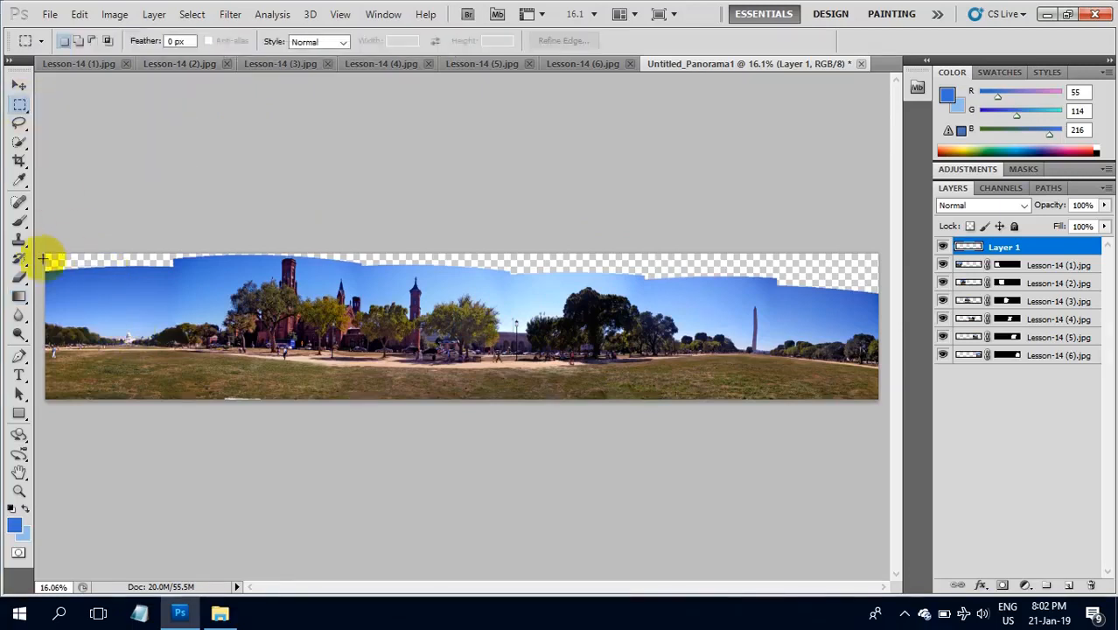
drag(45, 255, 886, 312)
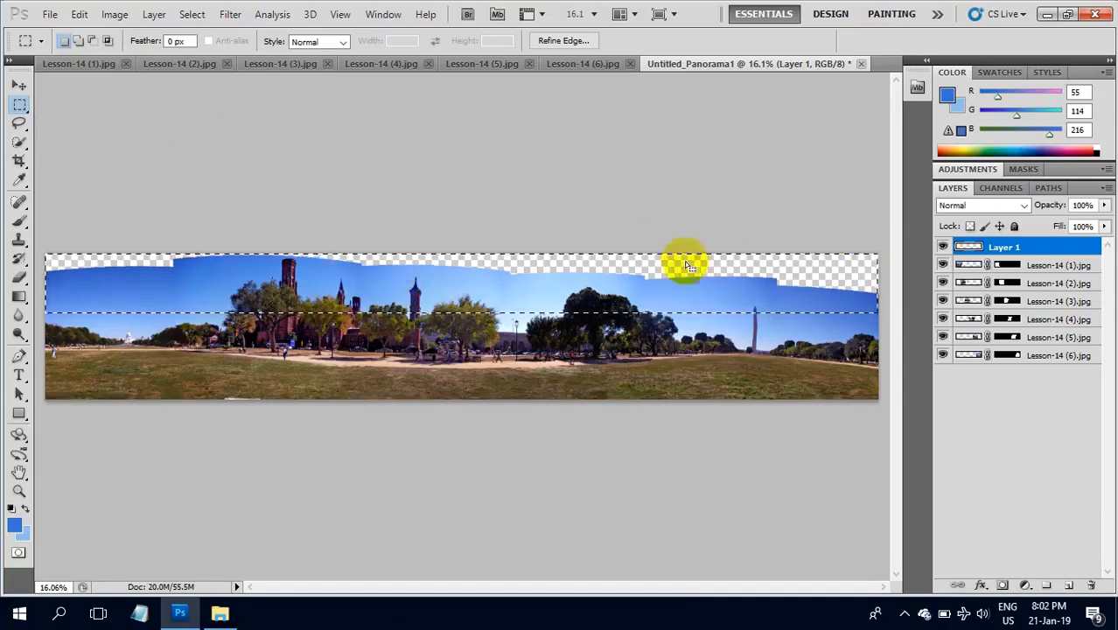
Fill the selected strip on Layer 1 with a vertical dark-to-light blue linear gradient, deselect, and move Layer 1 below all photo layers.
click(19, 299)
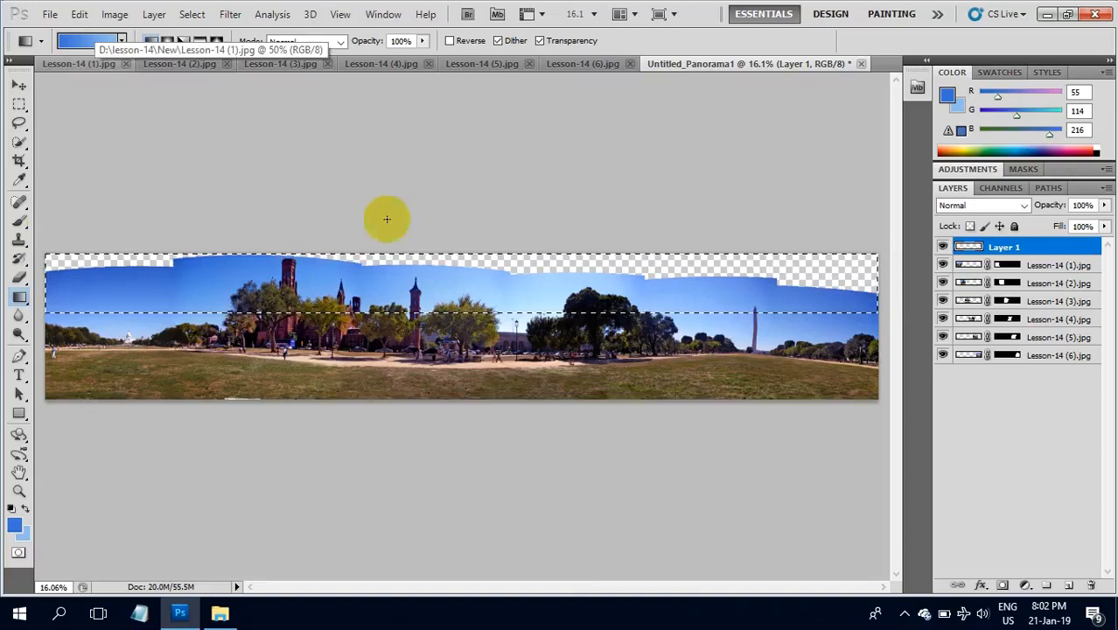
drag(463, 185, 472, 340)
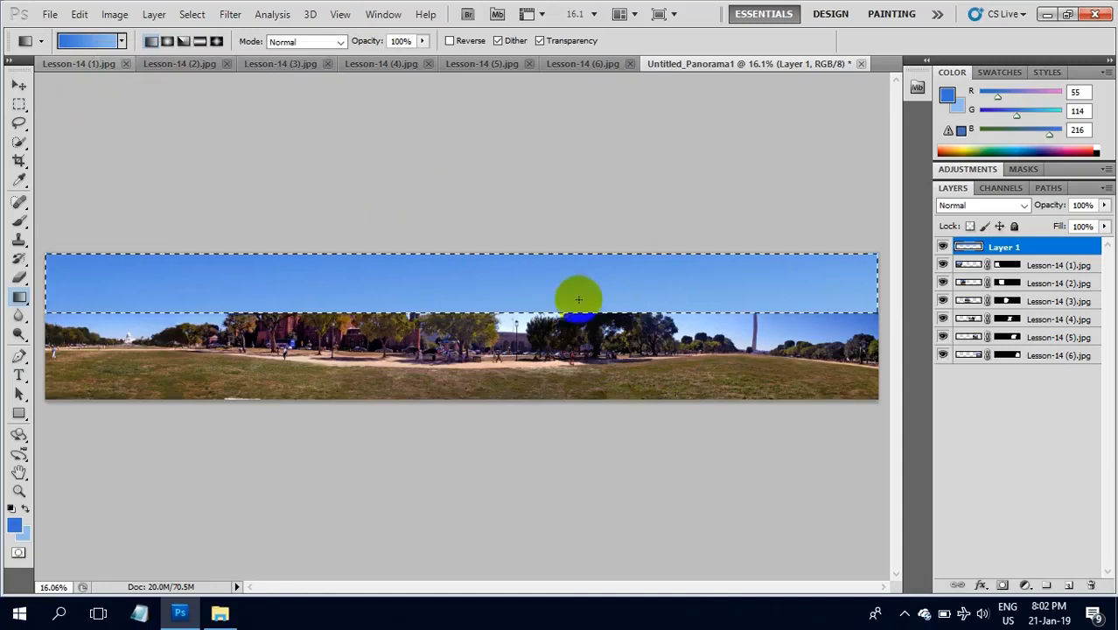
key(ctrl+d)
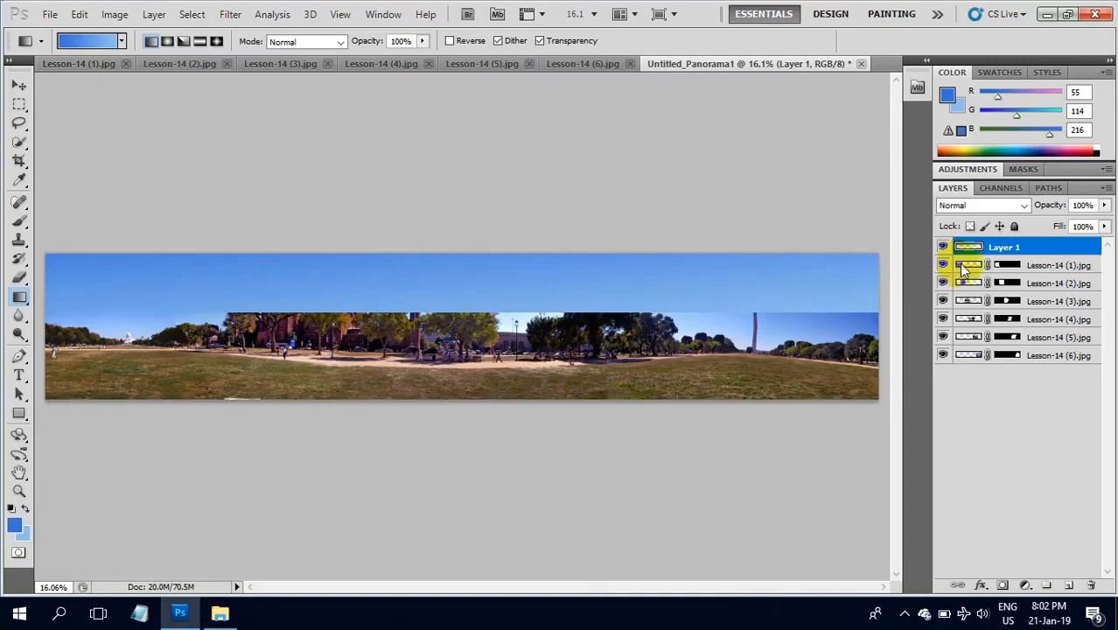
drag(999, 245, 991, 370)
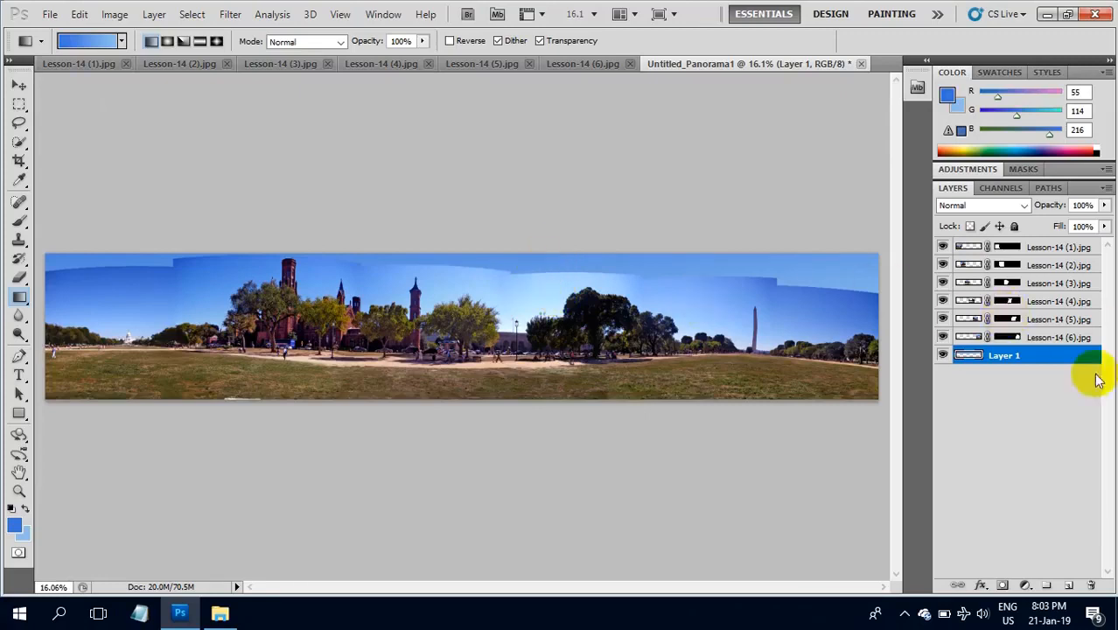
Auto-blend all six photo layers and Layer 1 using the Panorama method with Seamless Tones and Colors, and merge them into one layer.
click(1050, 249)
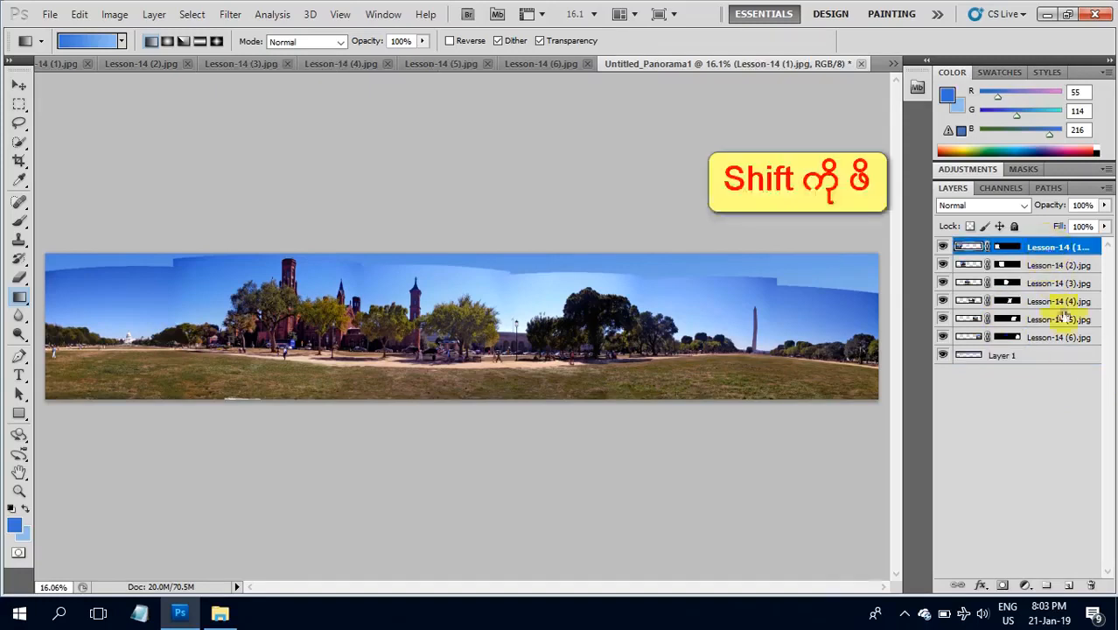
shift+click(1020, 356)
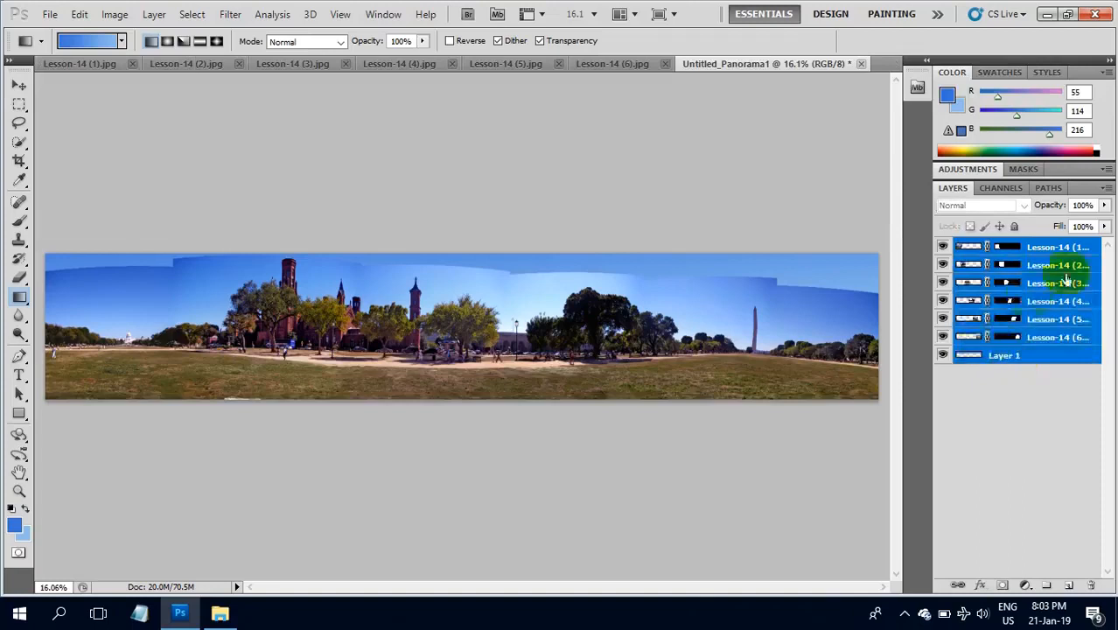
click(82, 17)
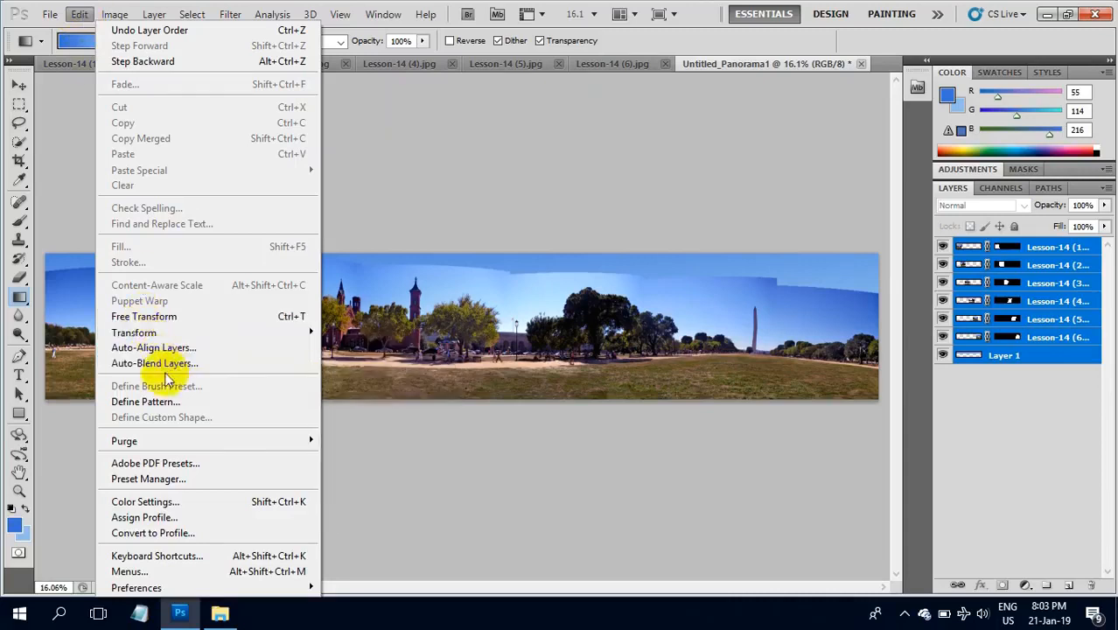
click(158, 366)
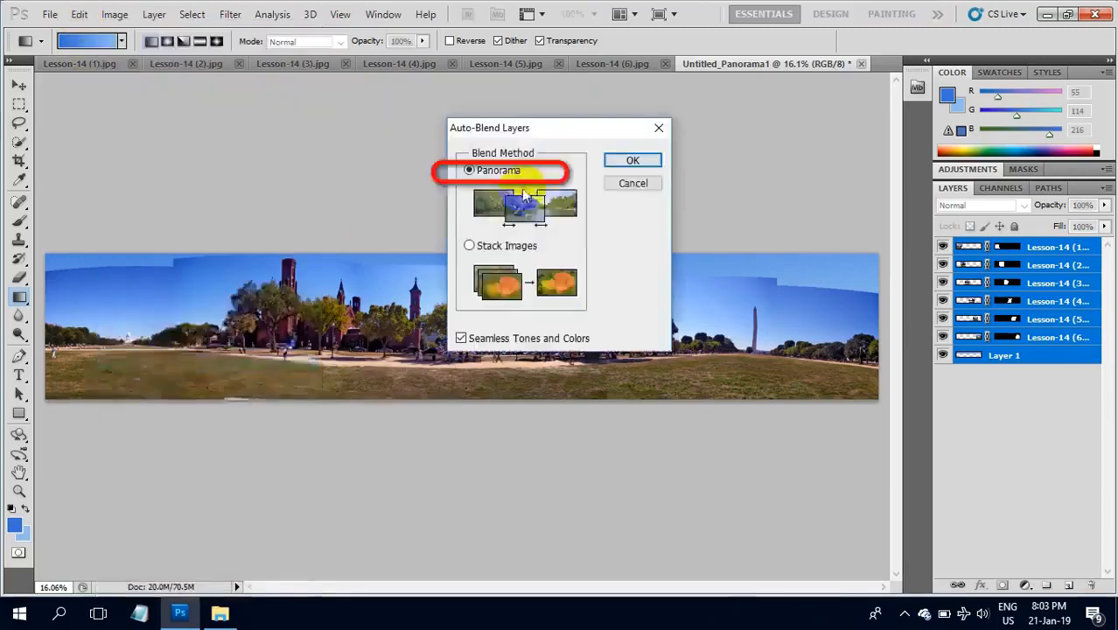
click(620, 162)
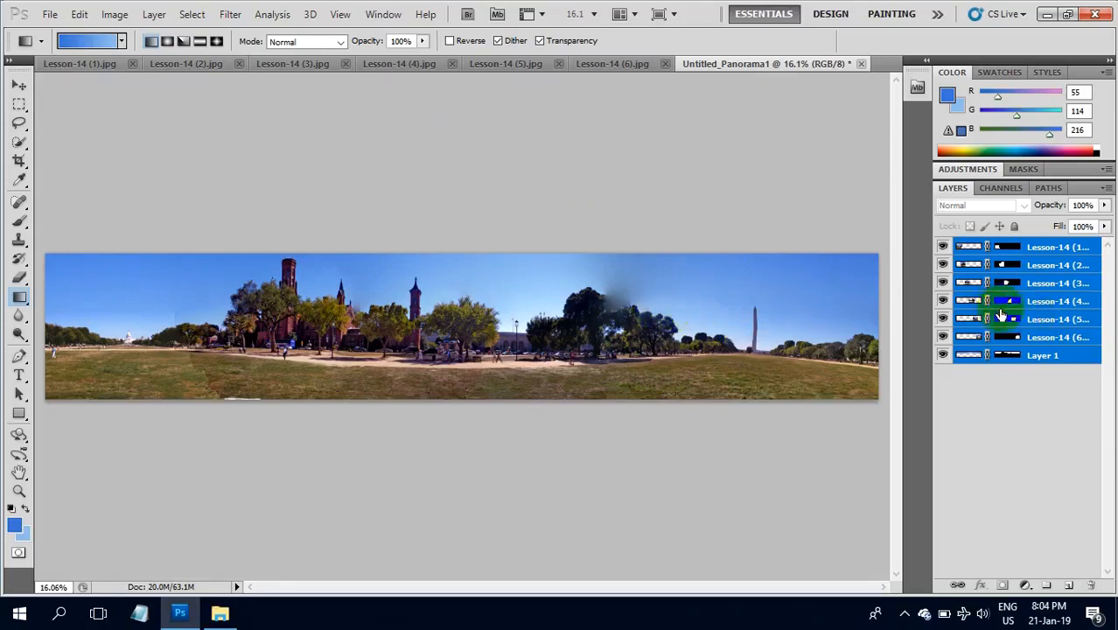
key(ctrl+e)
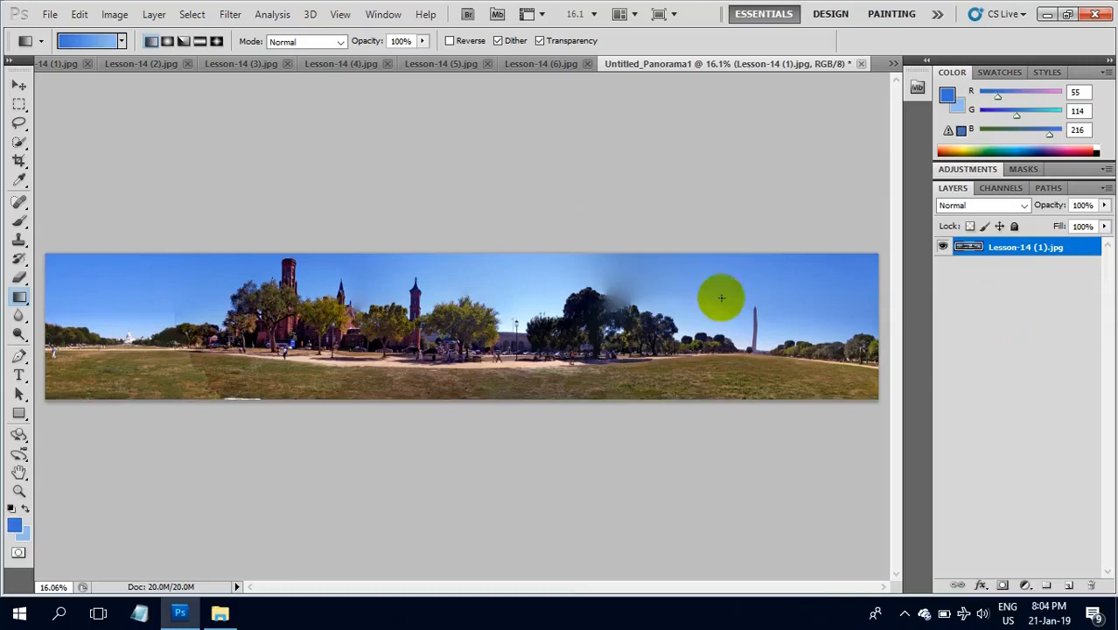
drag(320, 273, 312, 296)
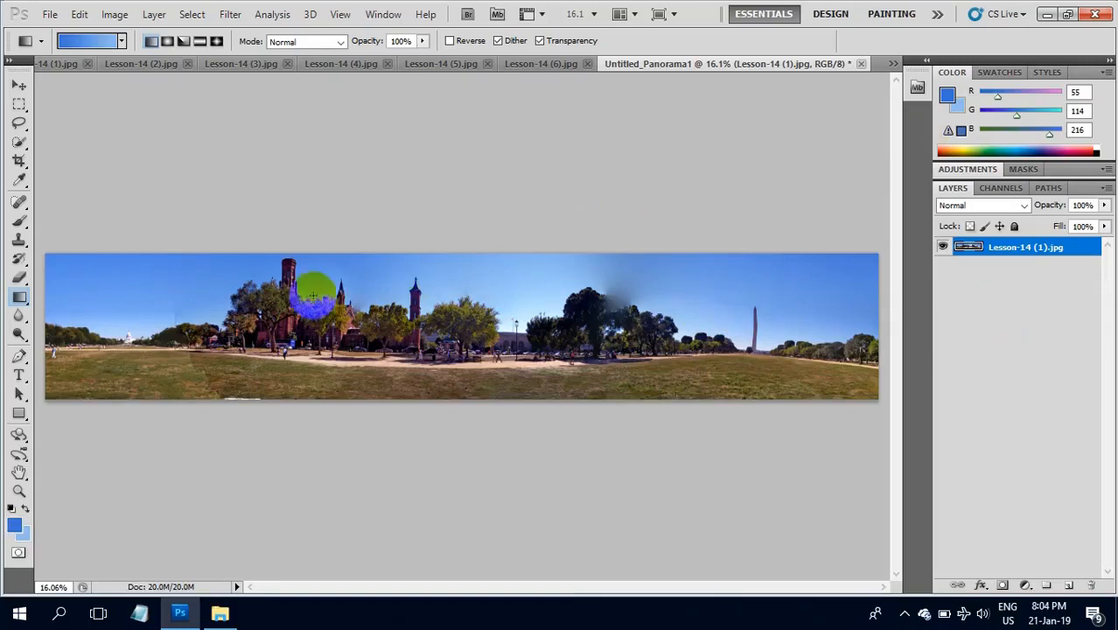